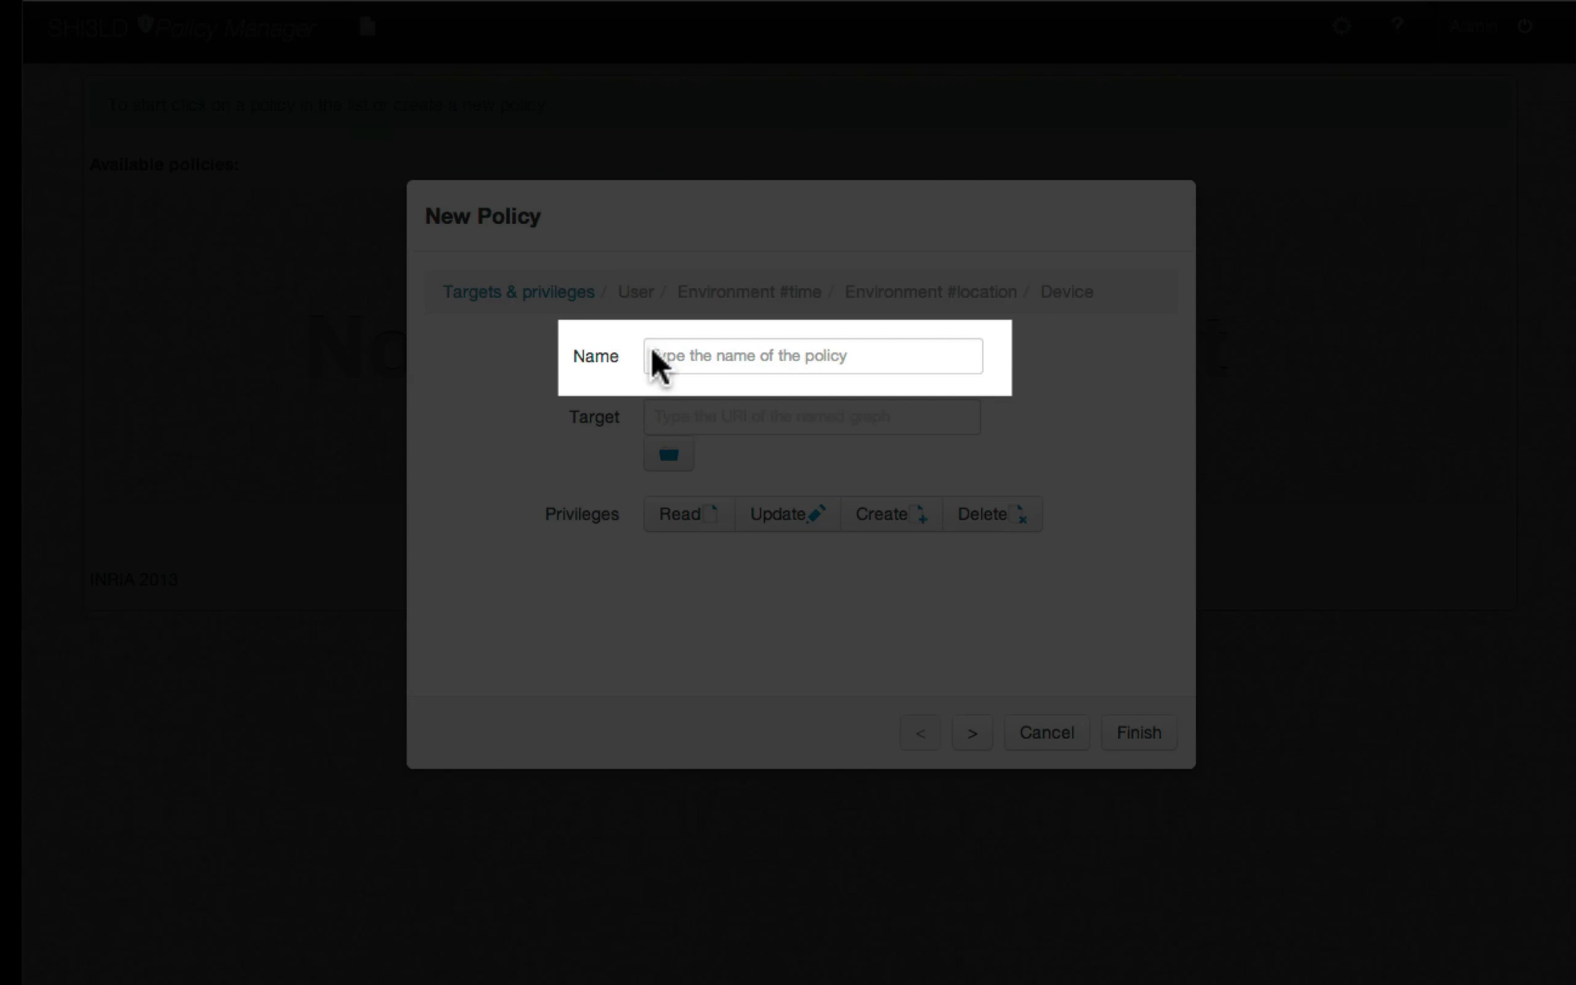
Step: Enter 'Paintings Policy' in the new policy's Name field
{"action": "left_click", "coordinate": [655, 365]}
{"action": "type", "text": "P"}
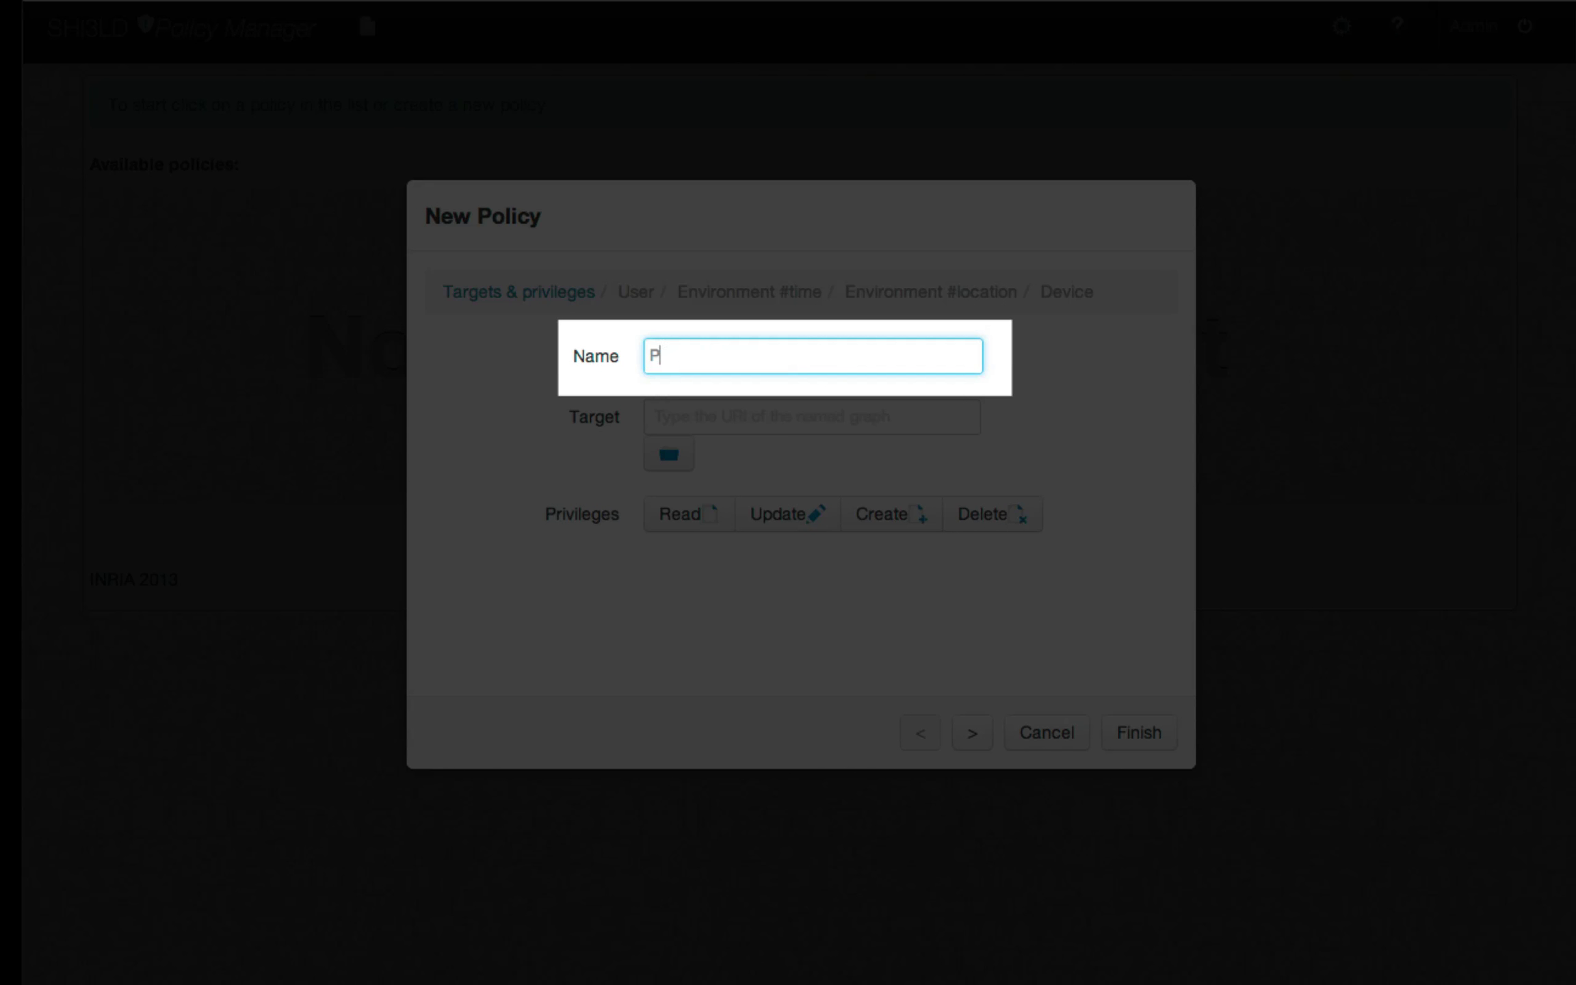
{"action": "type", "text": "ainting"}
{"action": "type", "text": "s "}
{"action": "type", "text": "Policy"}
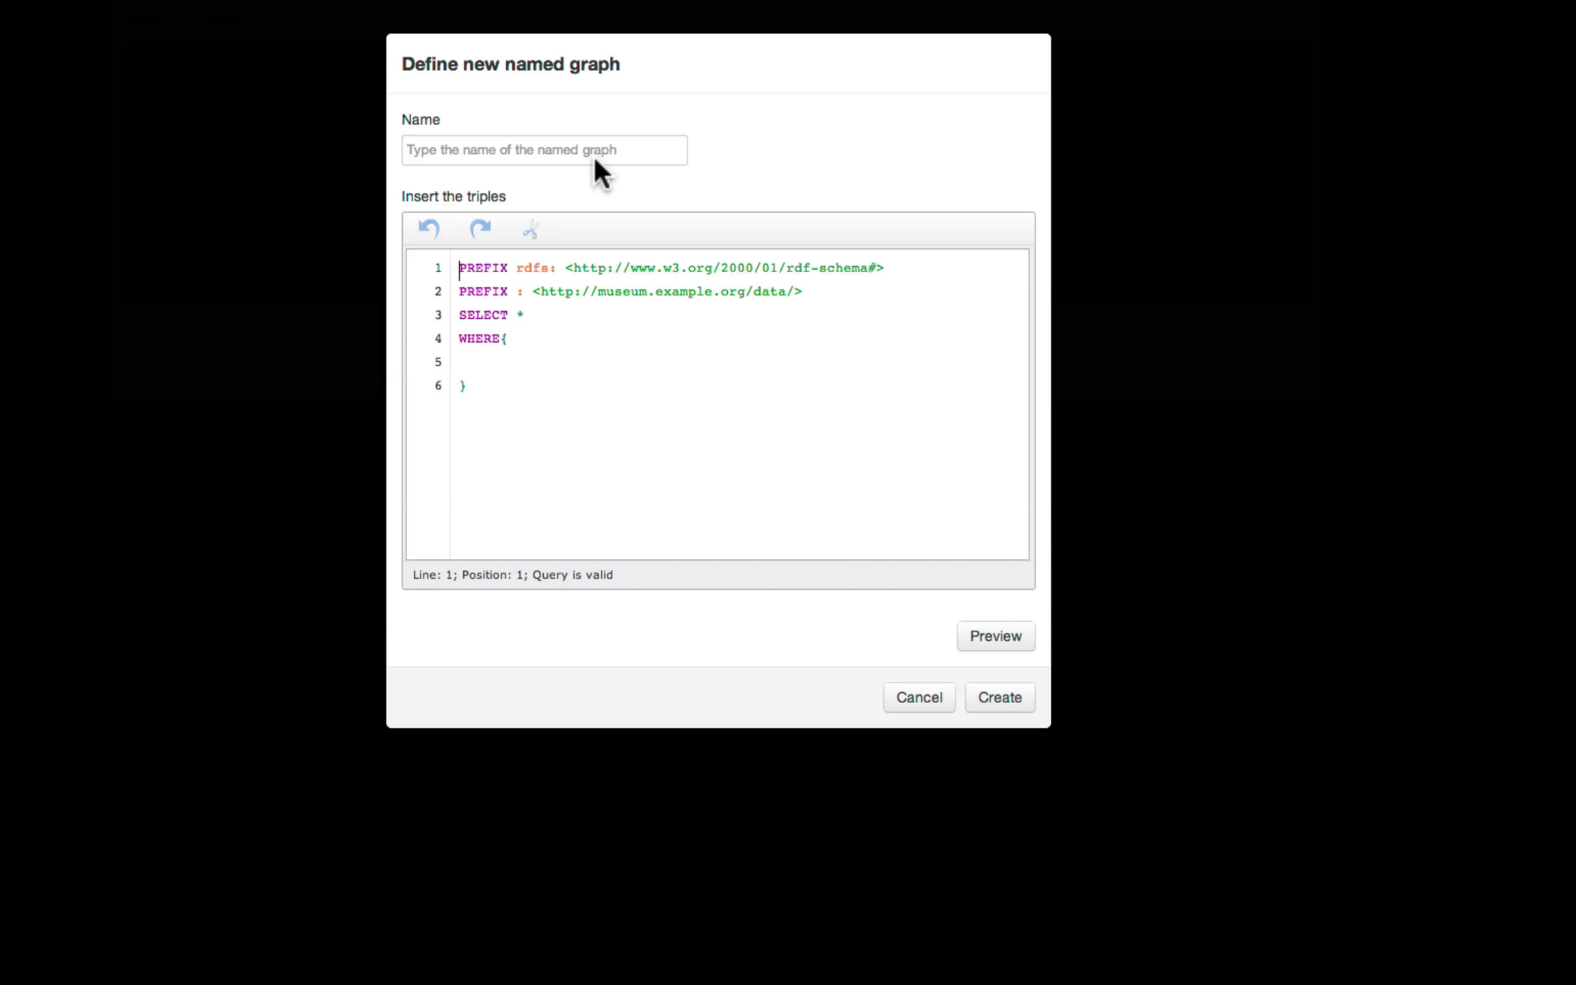
Step: Define the Paintings named graph with patterns '?x a :Painting.' and '?x ?p ?o.', previewing its triples
{"action": "left_click", "coordinate": [593, 150]}
{"action": "type", "text": "Paintings Policy"}
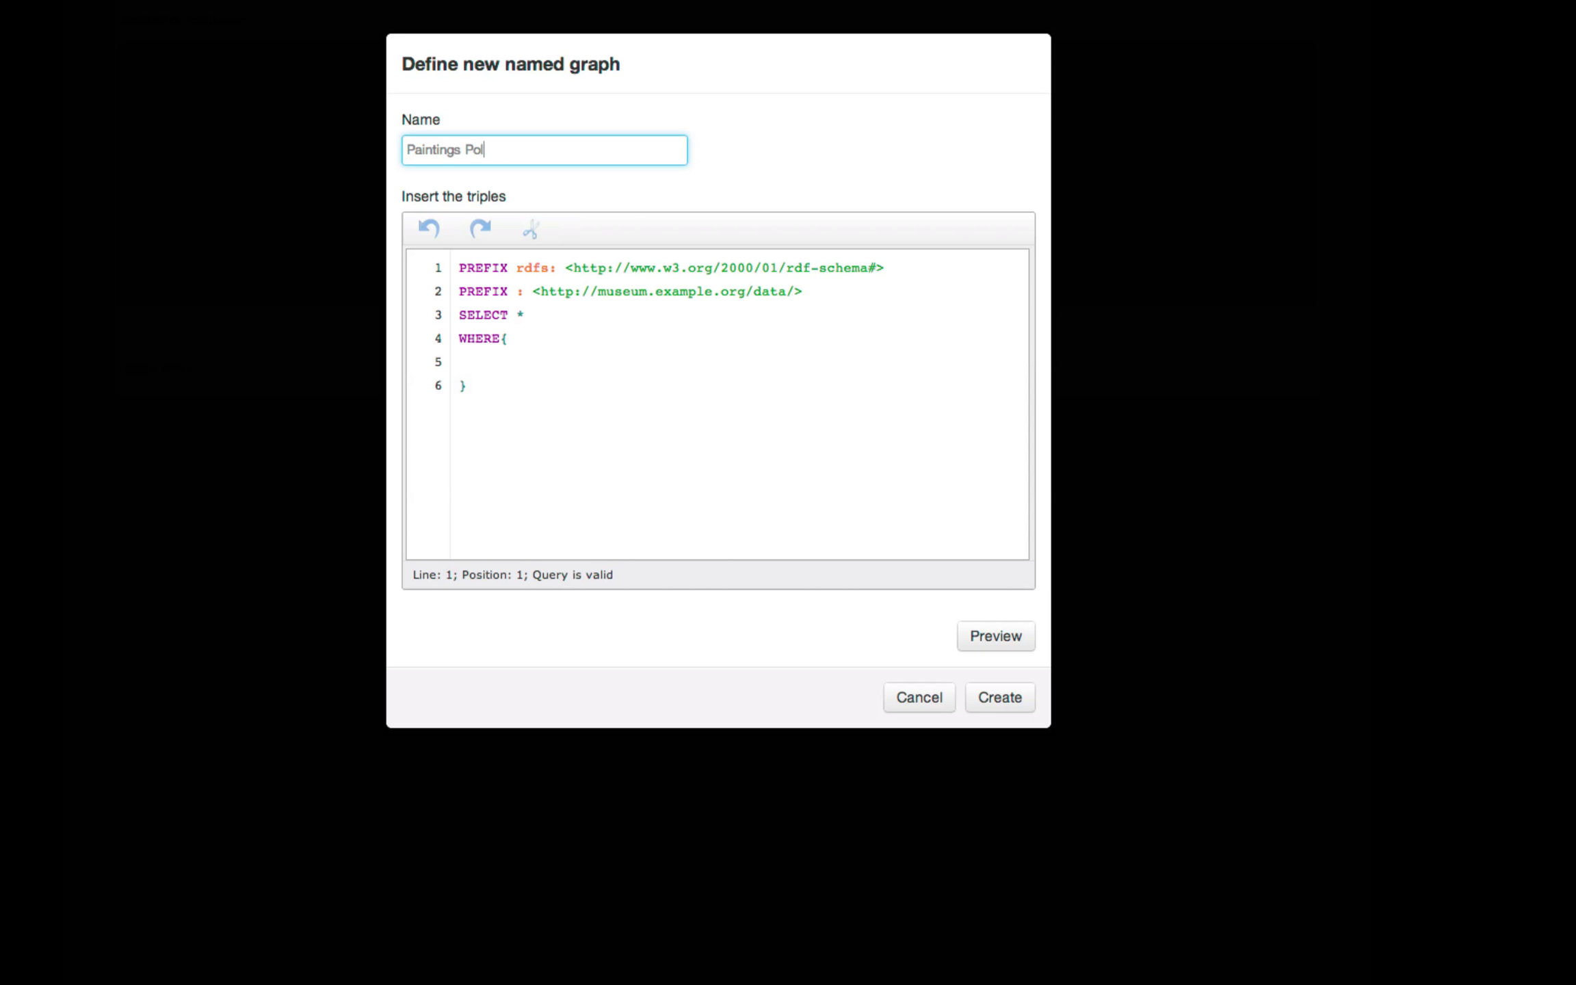
{"action": "left_click", "coordinate": [679, 363]}
{"action": "type", "text": "?x a :Painting."}
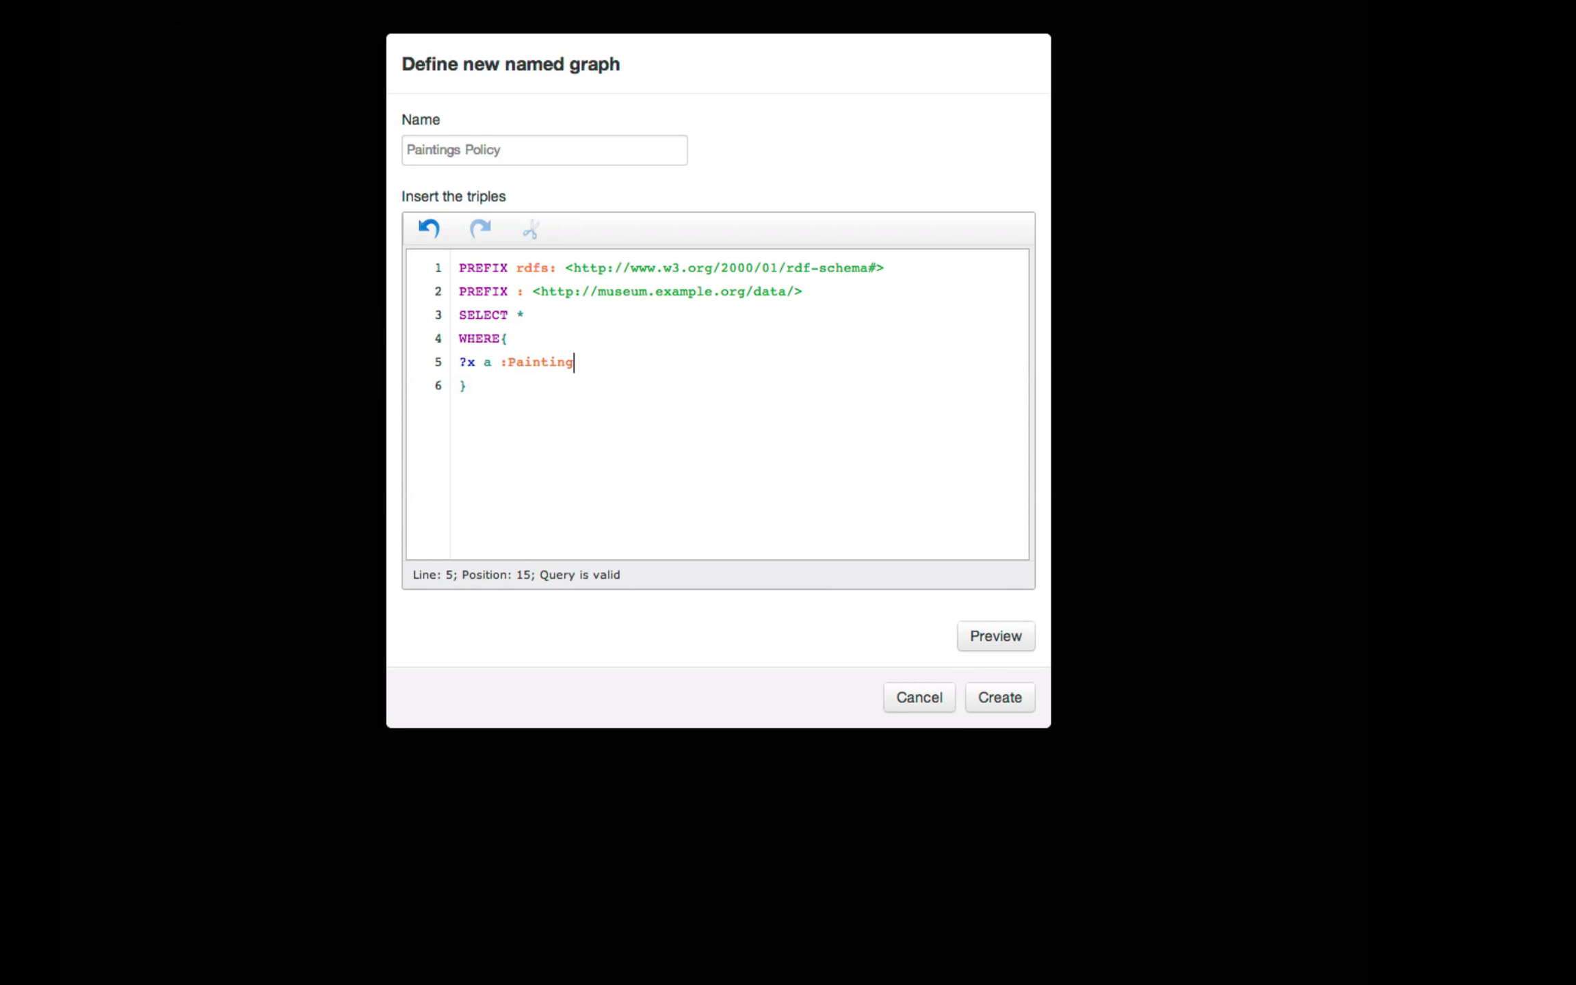
{"action": "key", "text": "Return"}
{"action": "type", "text": "?x ?p ?o."}
{"action": "left_click", "coordinate": [982, 636]}
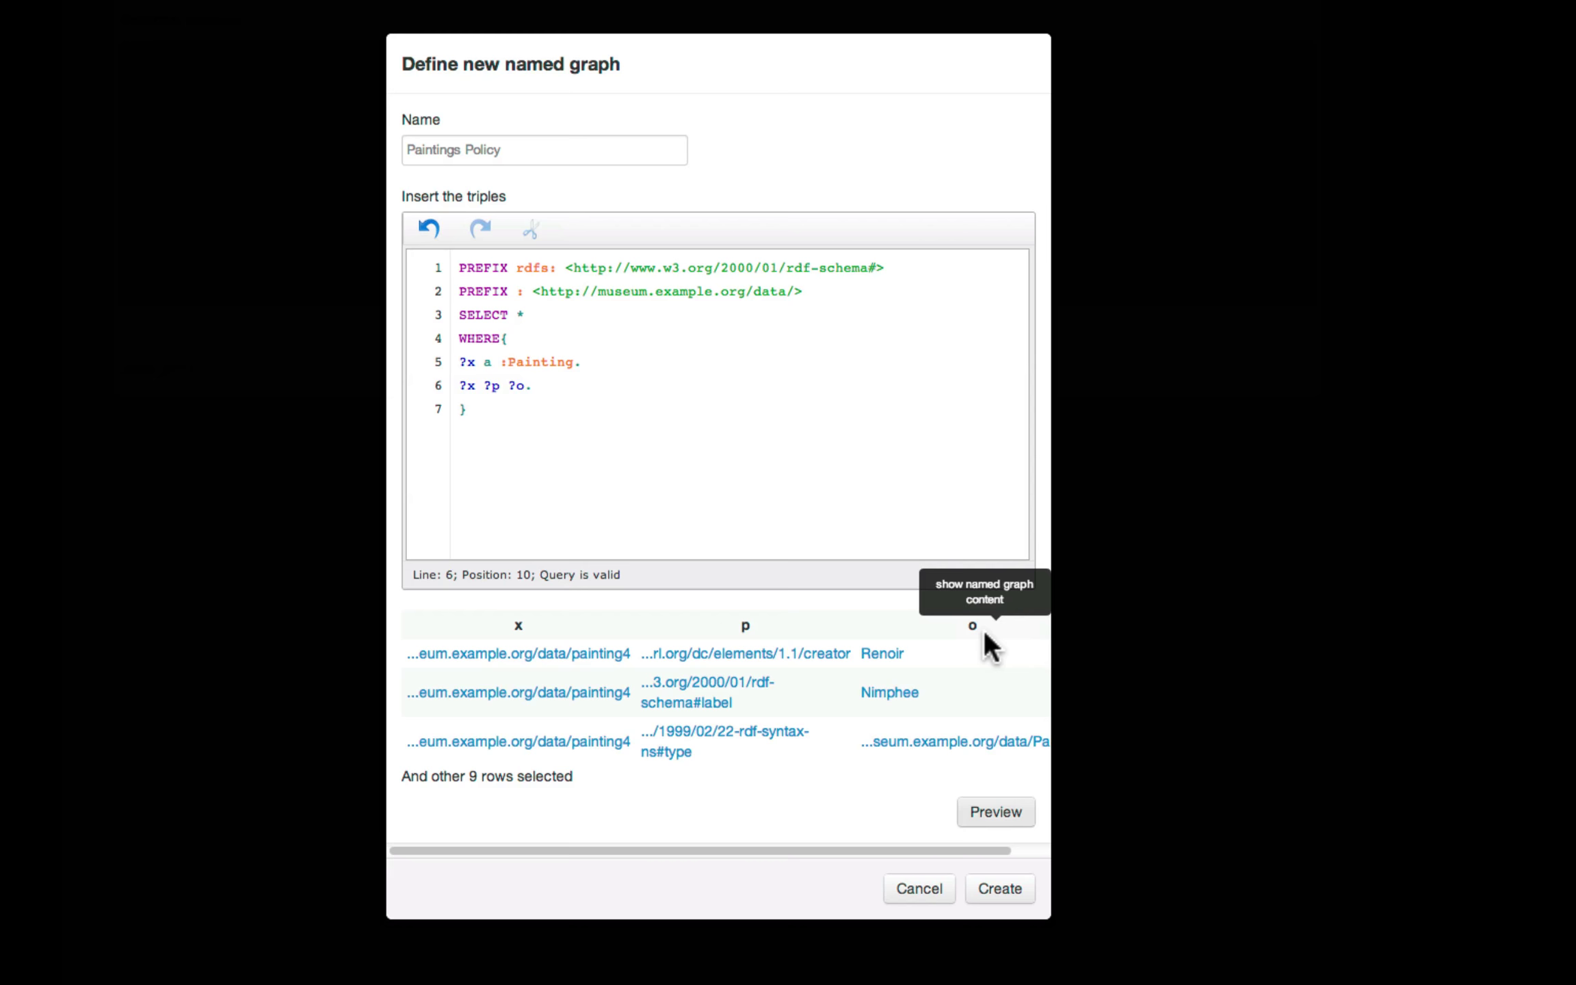
Step: Set the Paintings named graph as the policy target with Read and Update privileges
{"action": "left_click", "coordinate": [998, 887]}
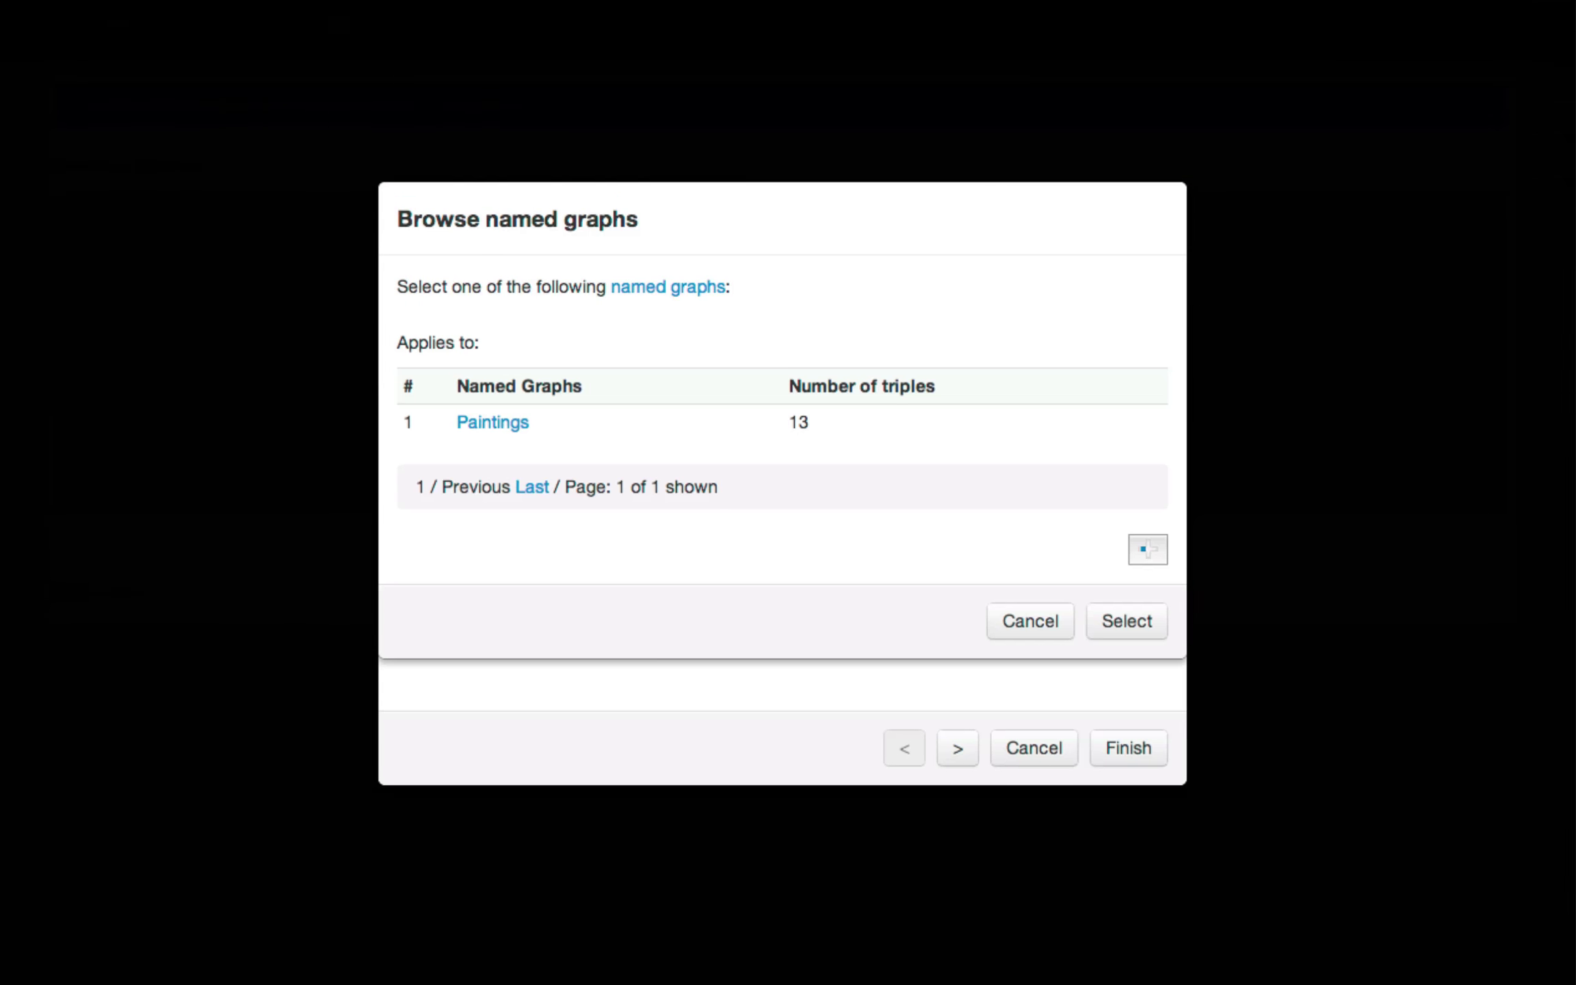
{"action": "left_click", "coordinate": [506, 422]}
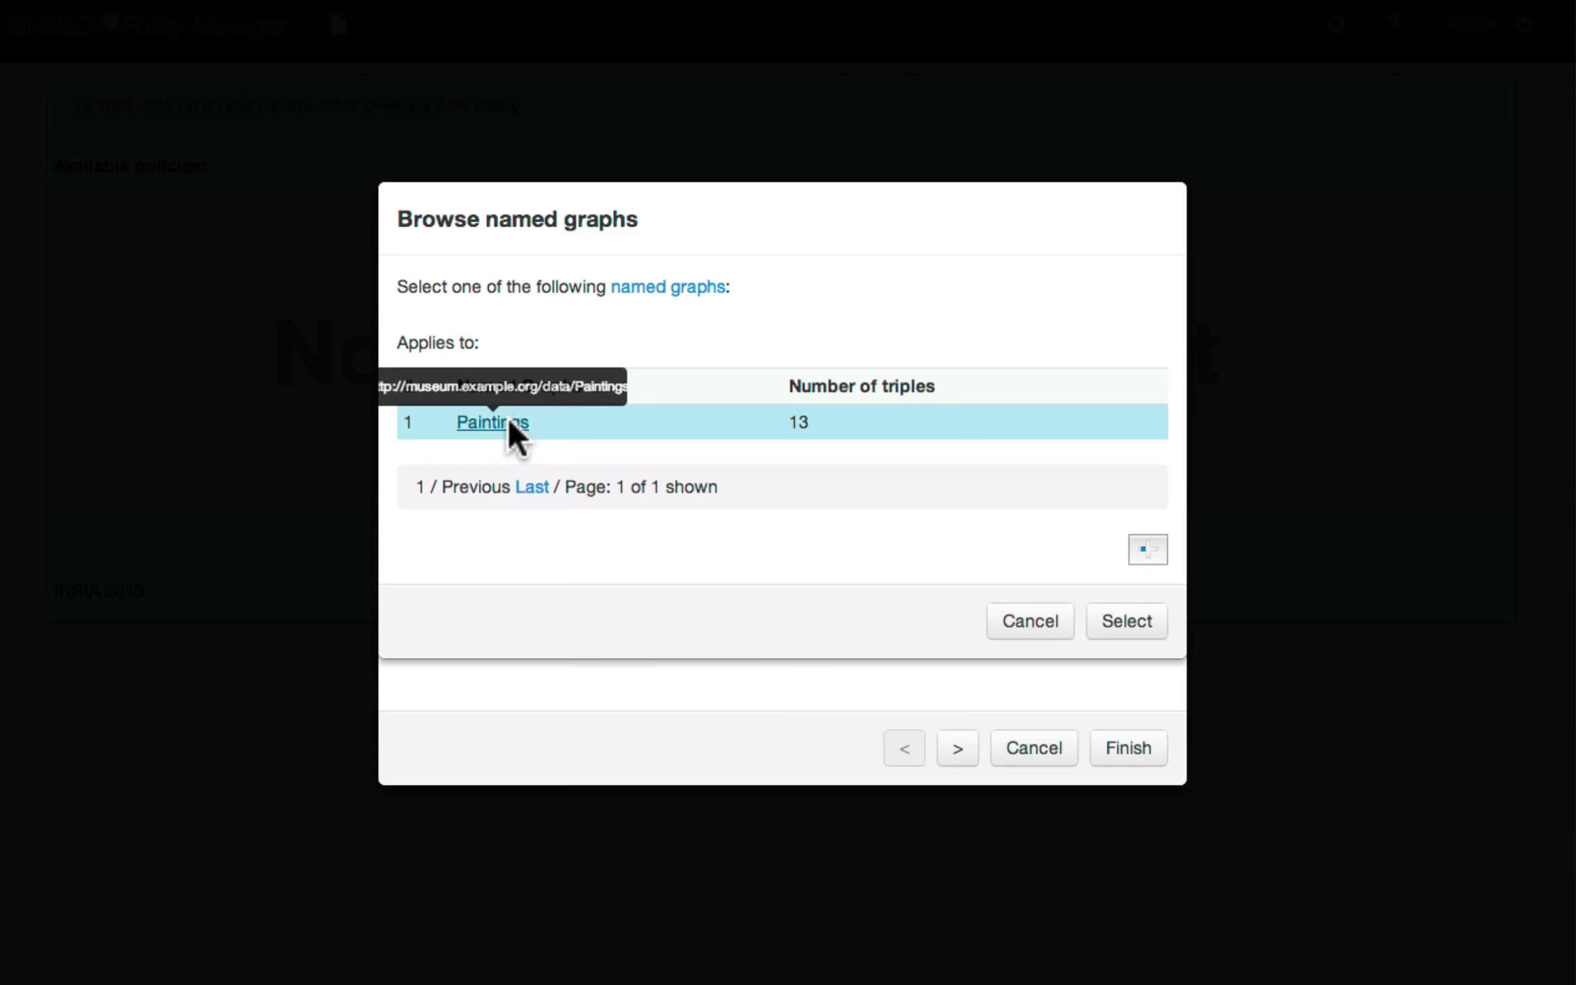
{"action": "left_click", "coordinate": [1122, 621]}
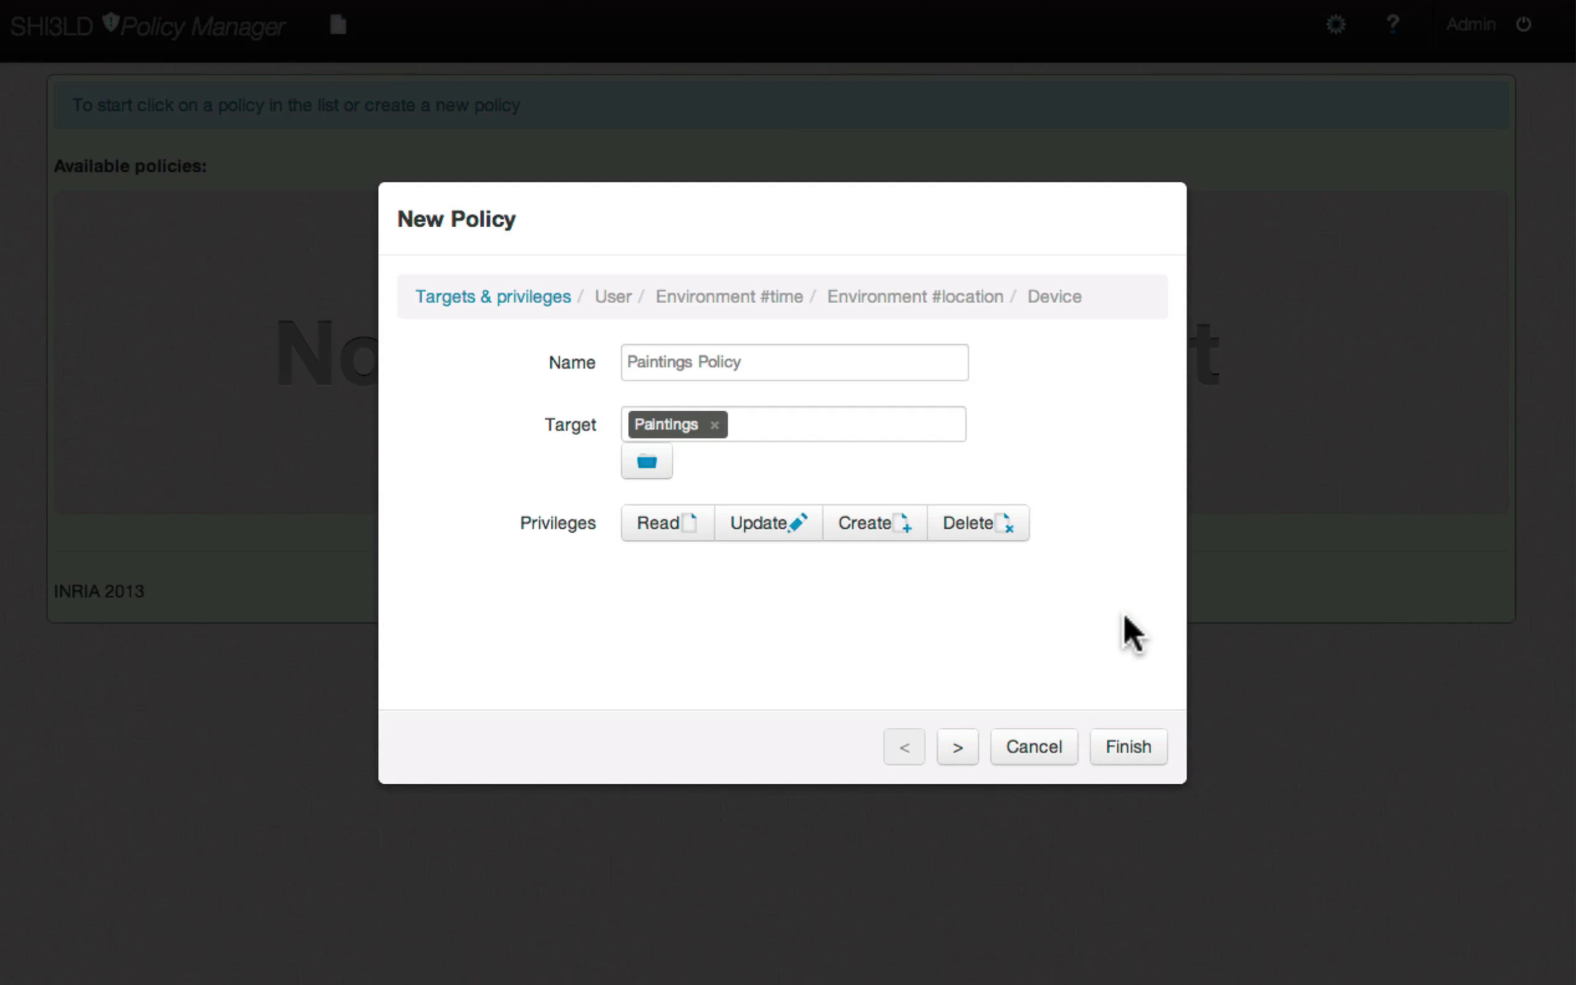
{"action": "left_click", "coordinate": [660, 529]}
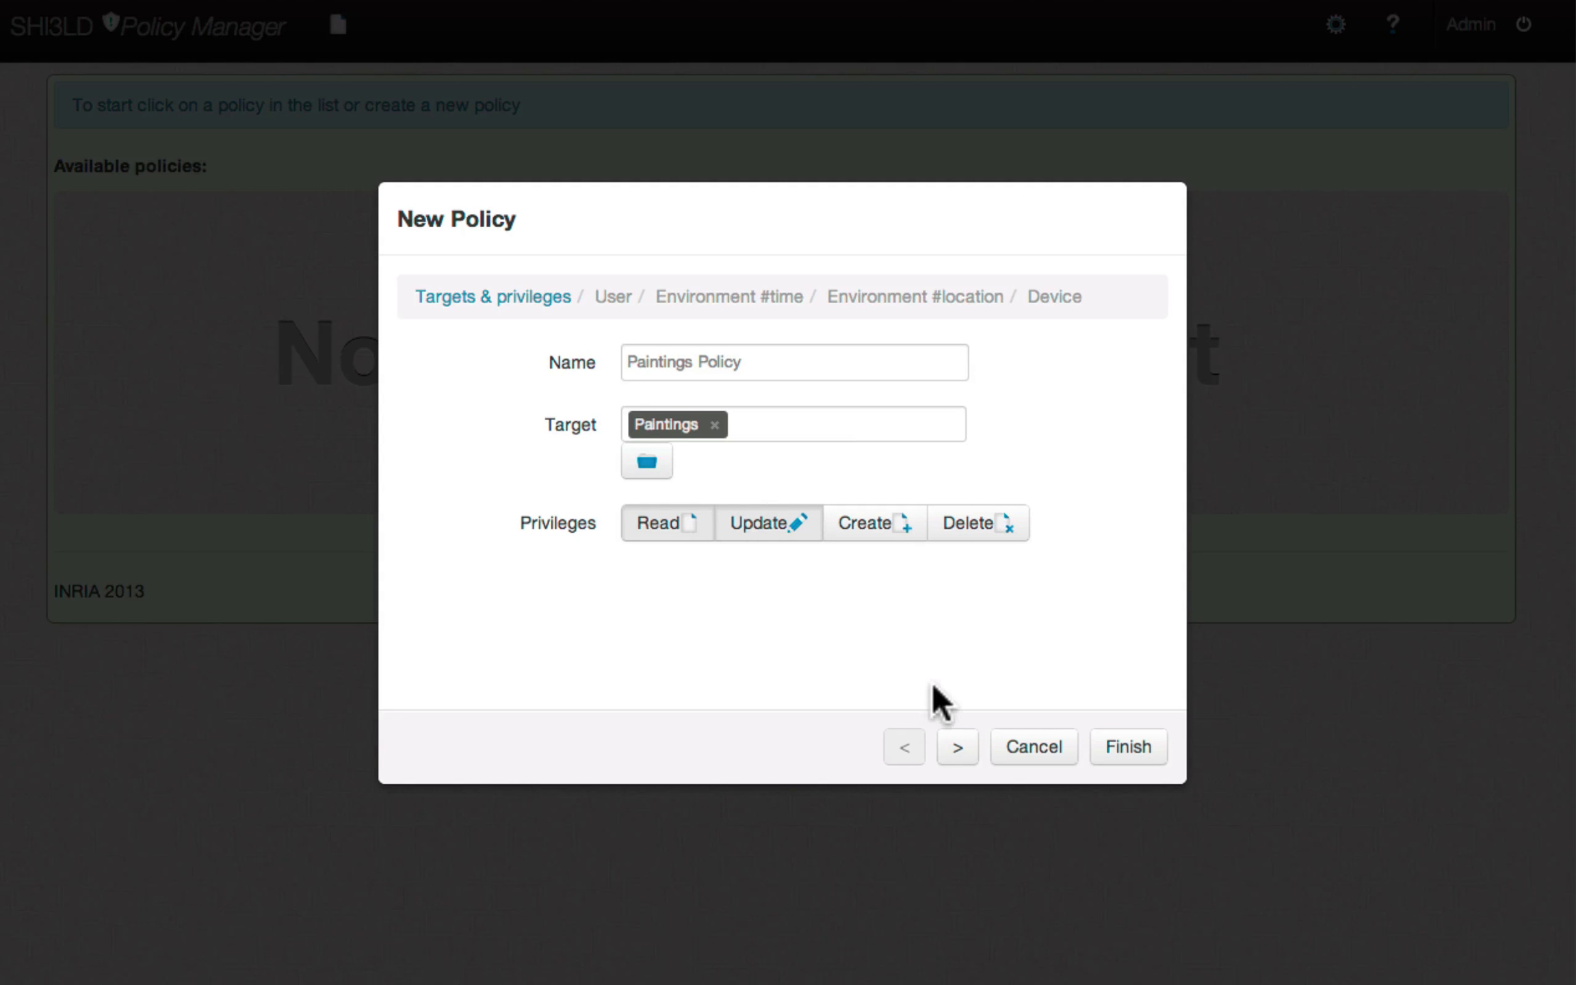
{"action": "left_click", "coordinate": [958, 747]}
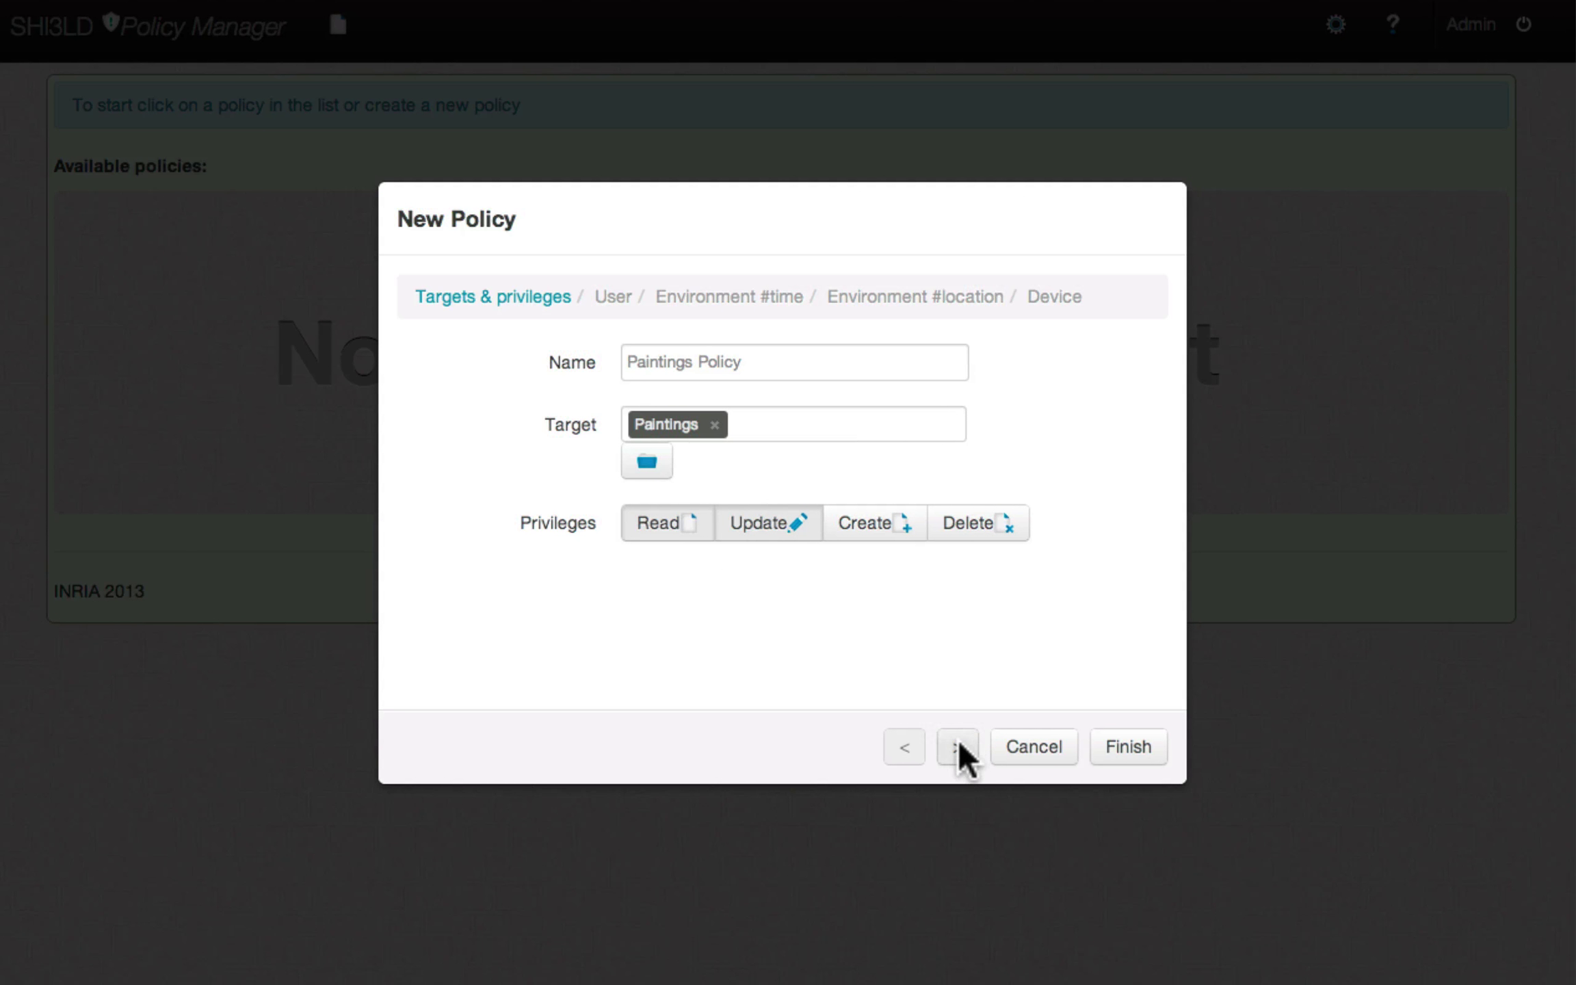
{"action": "type", "text": "empl"}
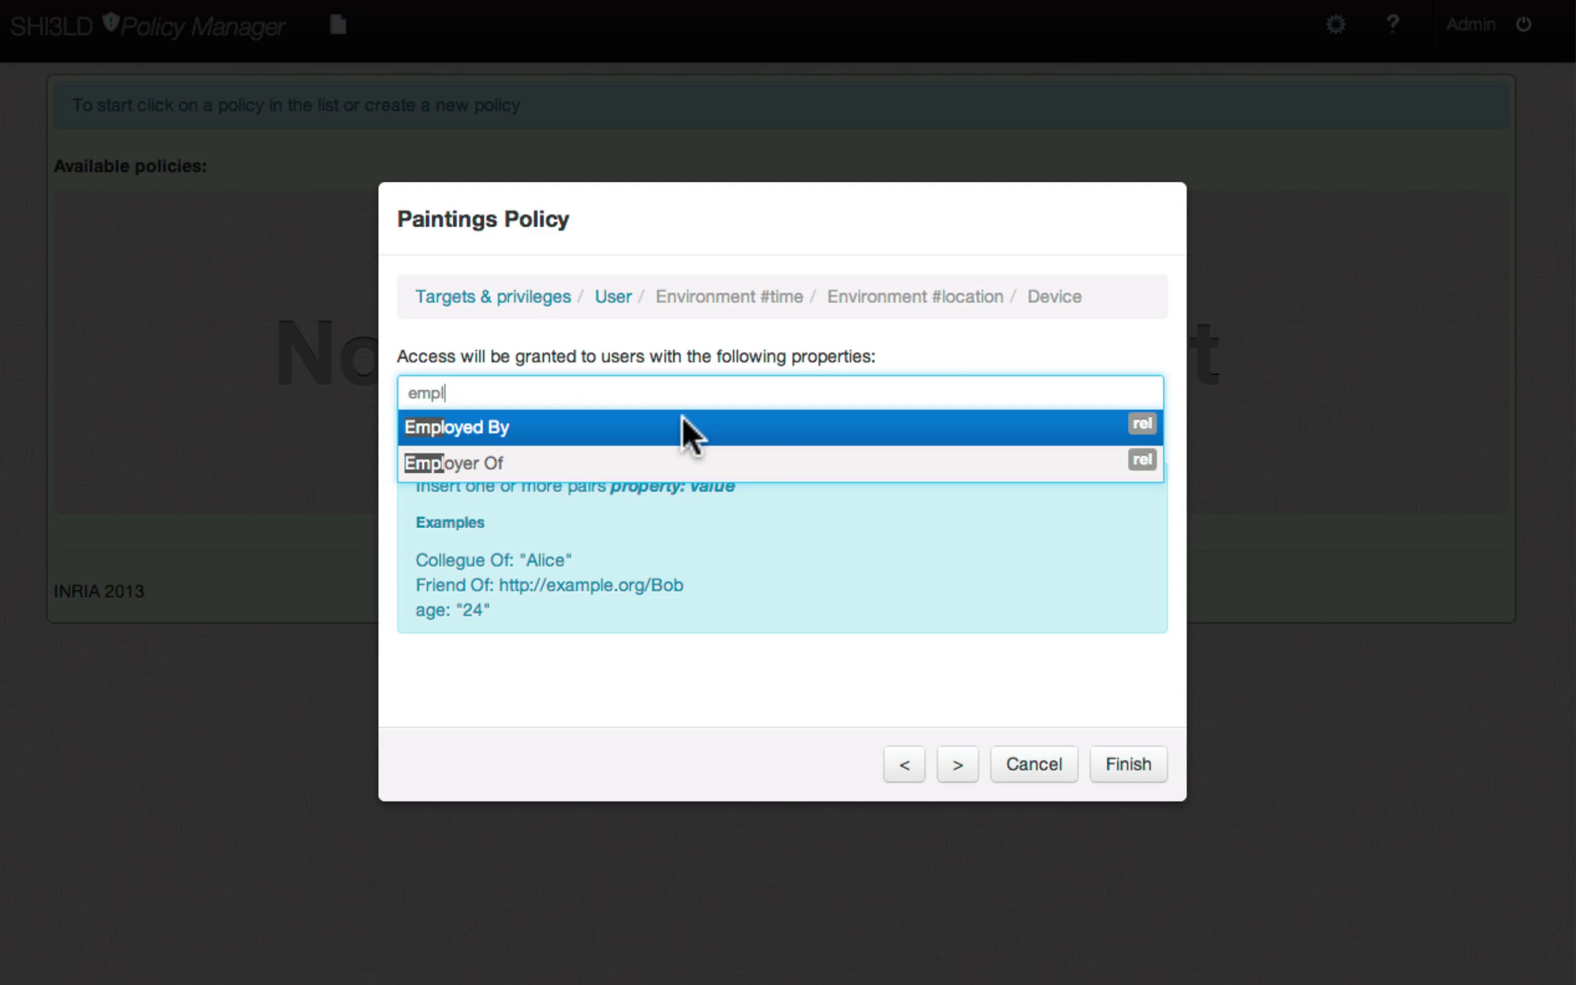
{"action": "left_click", "coordinate": [683, 426]}
{"action": "type", "text": "http:"}
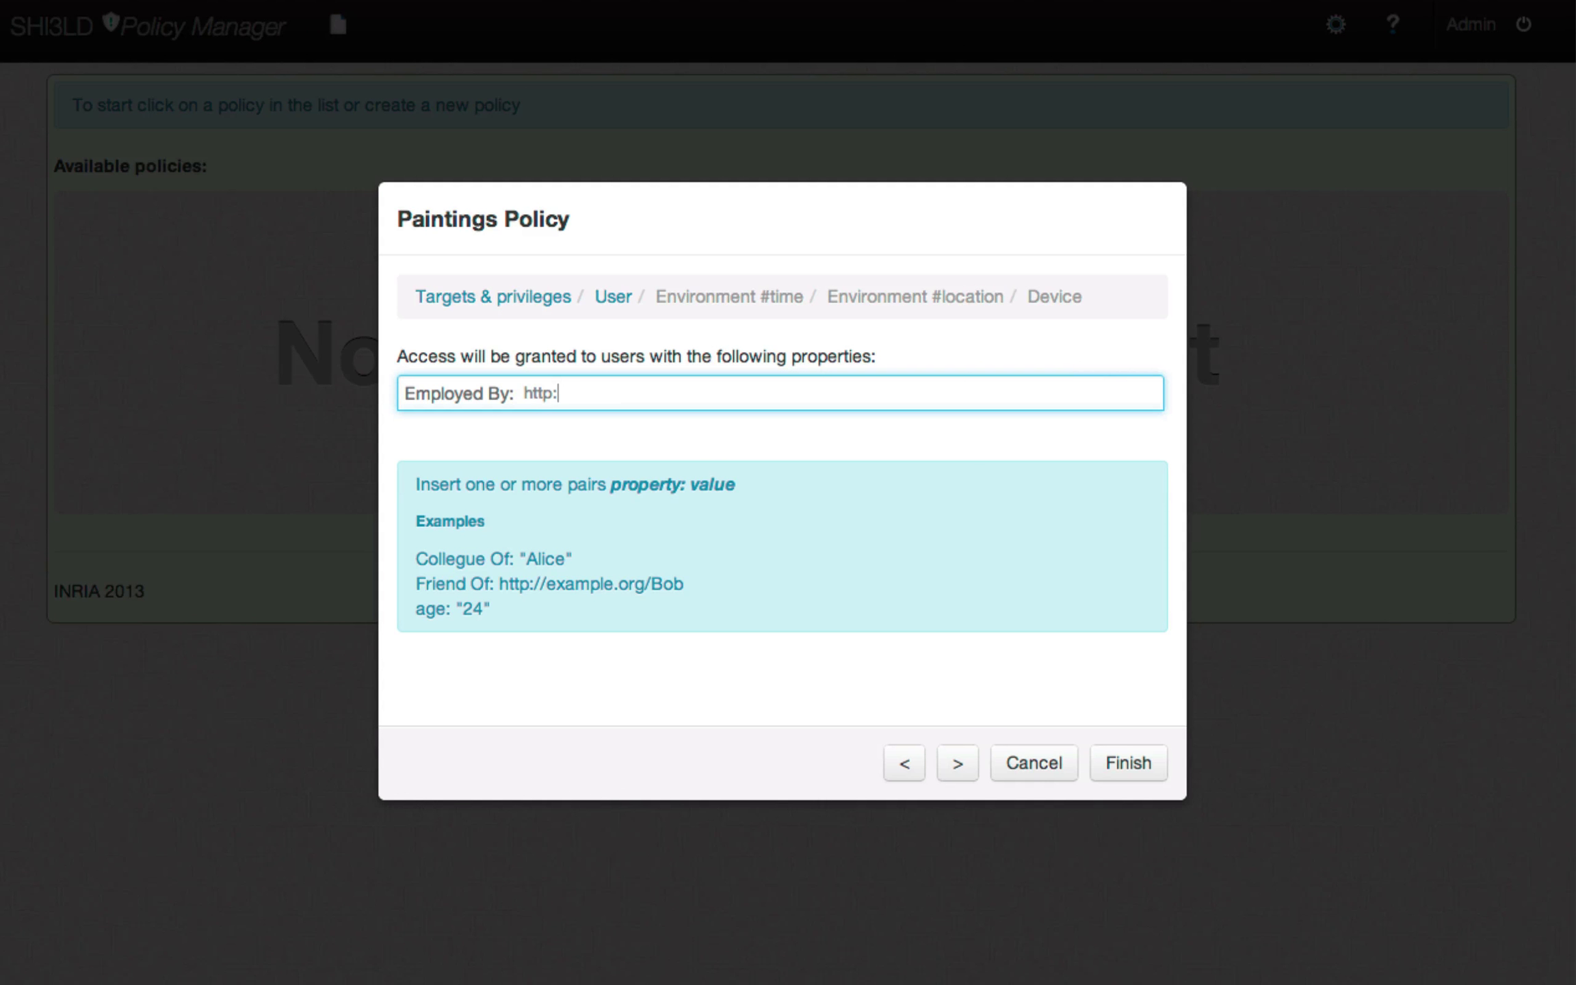
{"action": "type", "text": "//museum.example.org"}
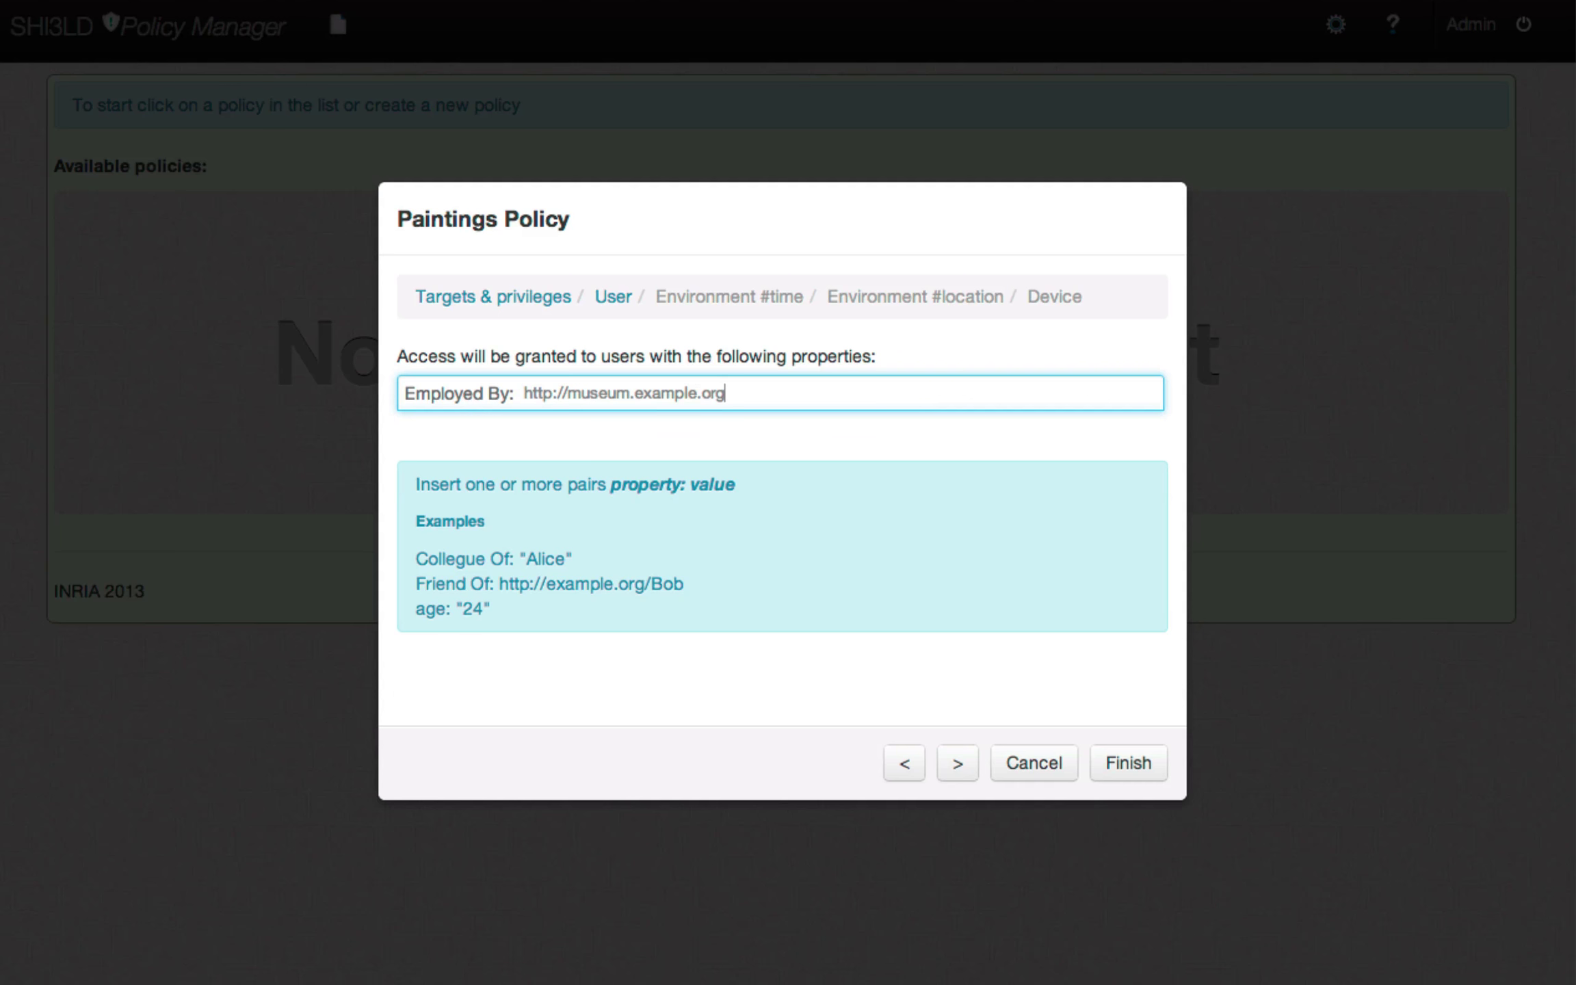
{"action": "key", "text": "Return"}
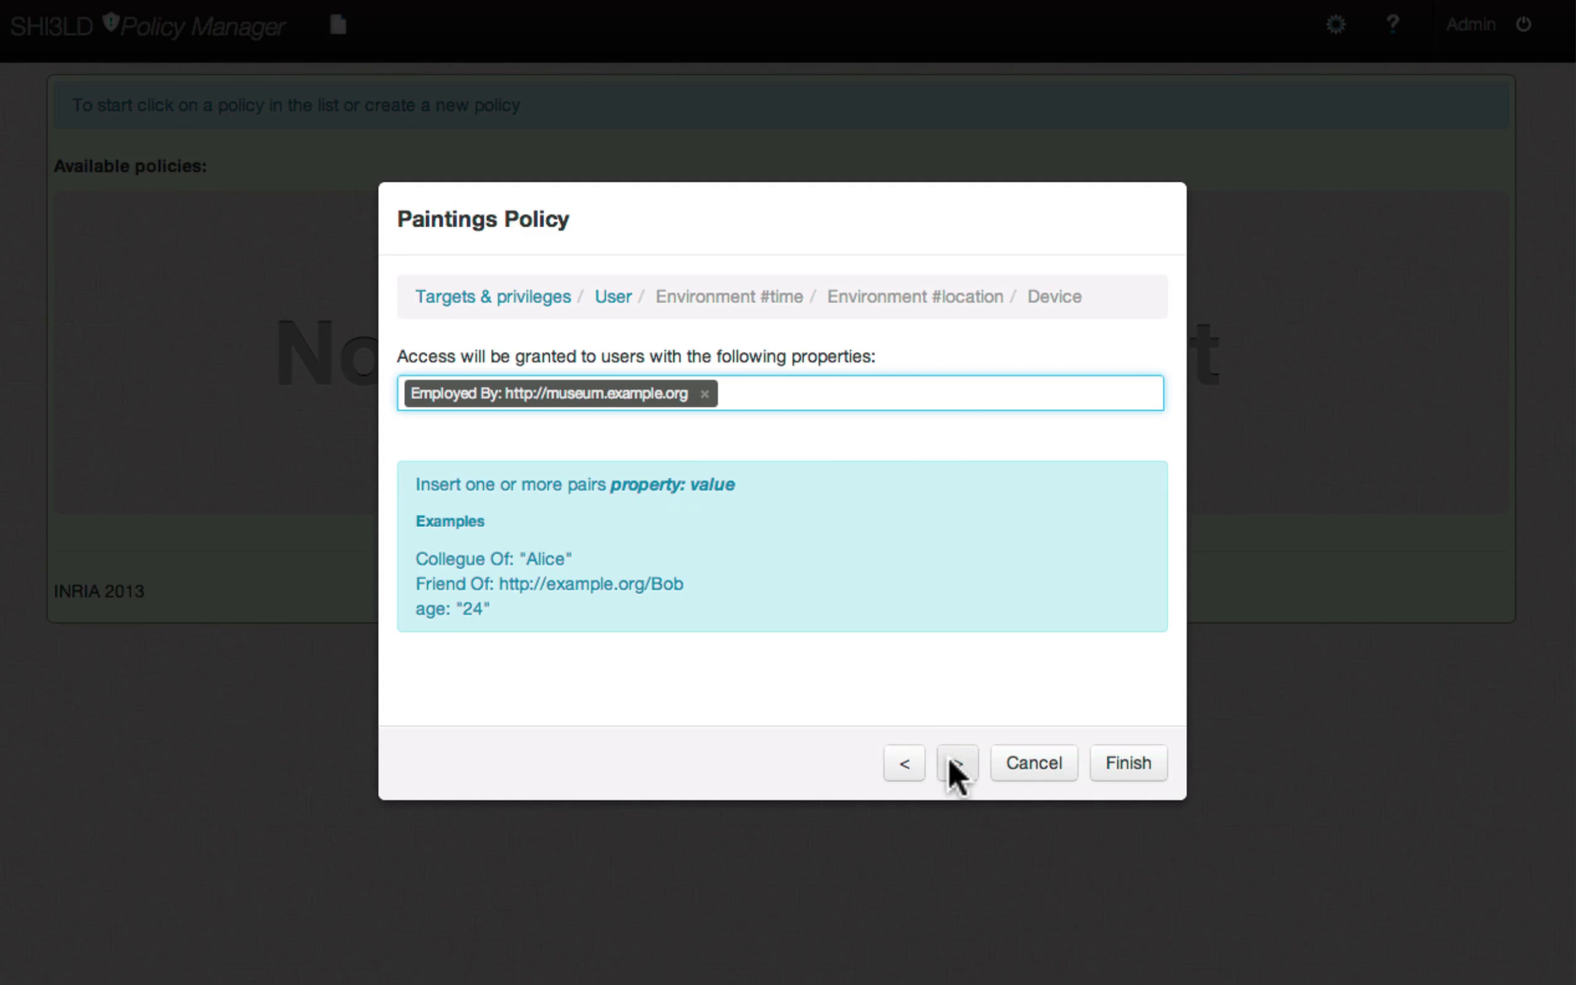
Step: Set the time condition to run from 01/08/2013 to 31/08/2013
{"action": "left_click", "coordinate": [956, 763]}
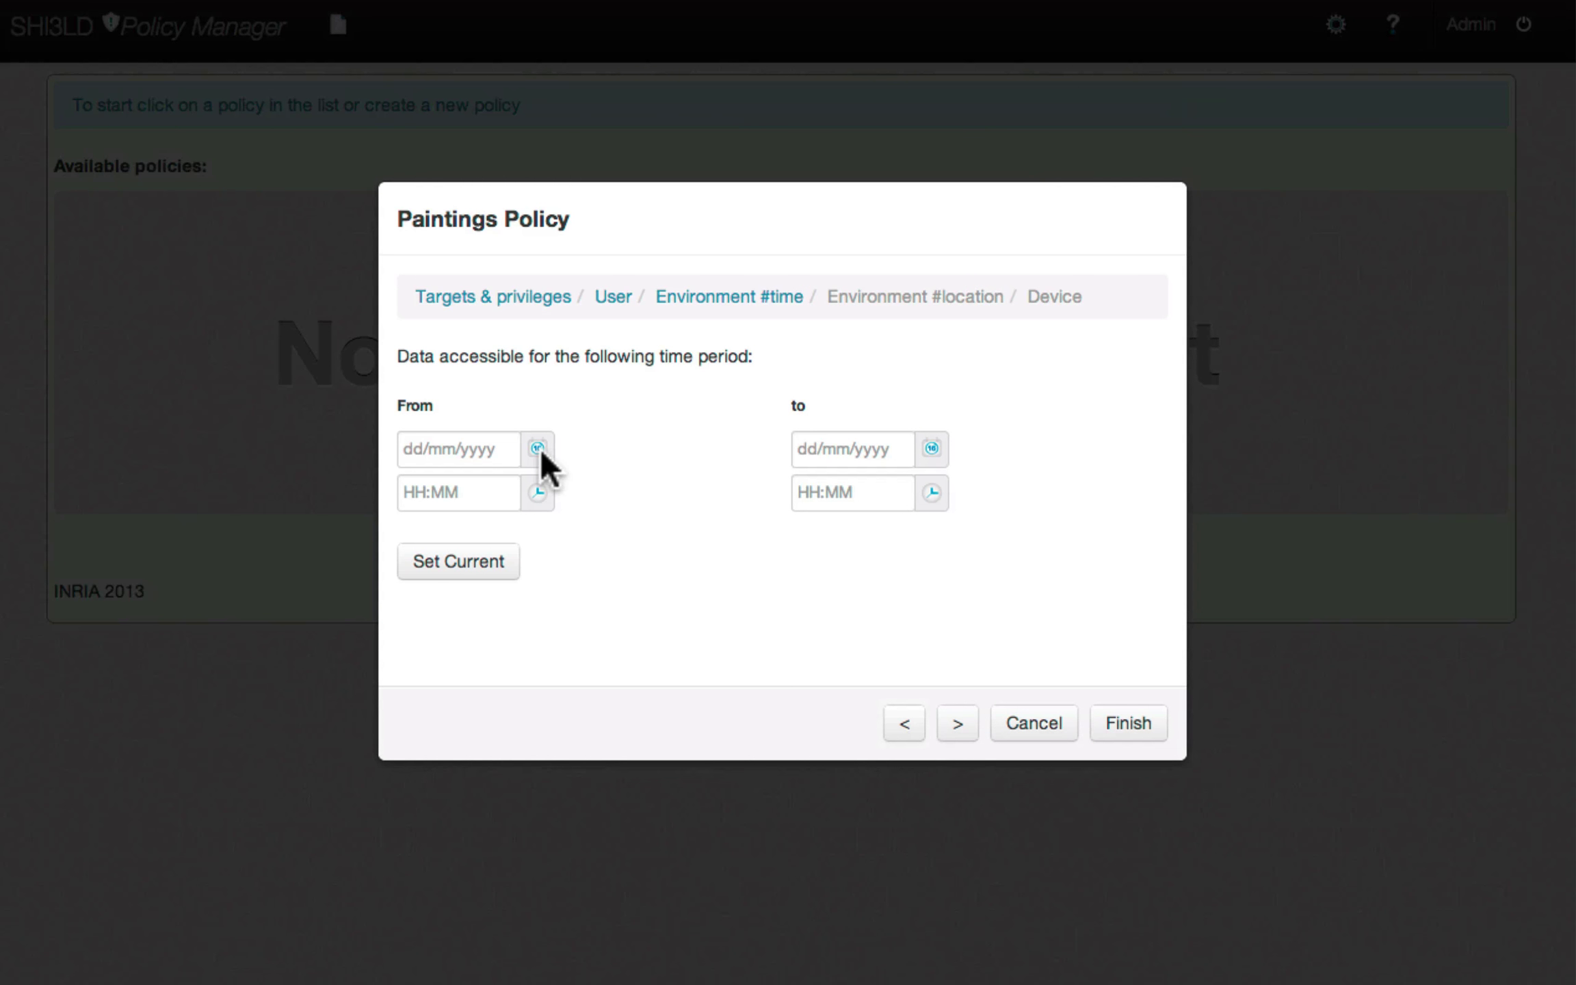
{"action": "left_click", "coordinate": [538, 448]}
{"action": "left_click", "coordinate": [774, 492]}
{"action": "left_click", "coordinate": [698, 562]}
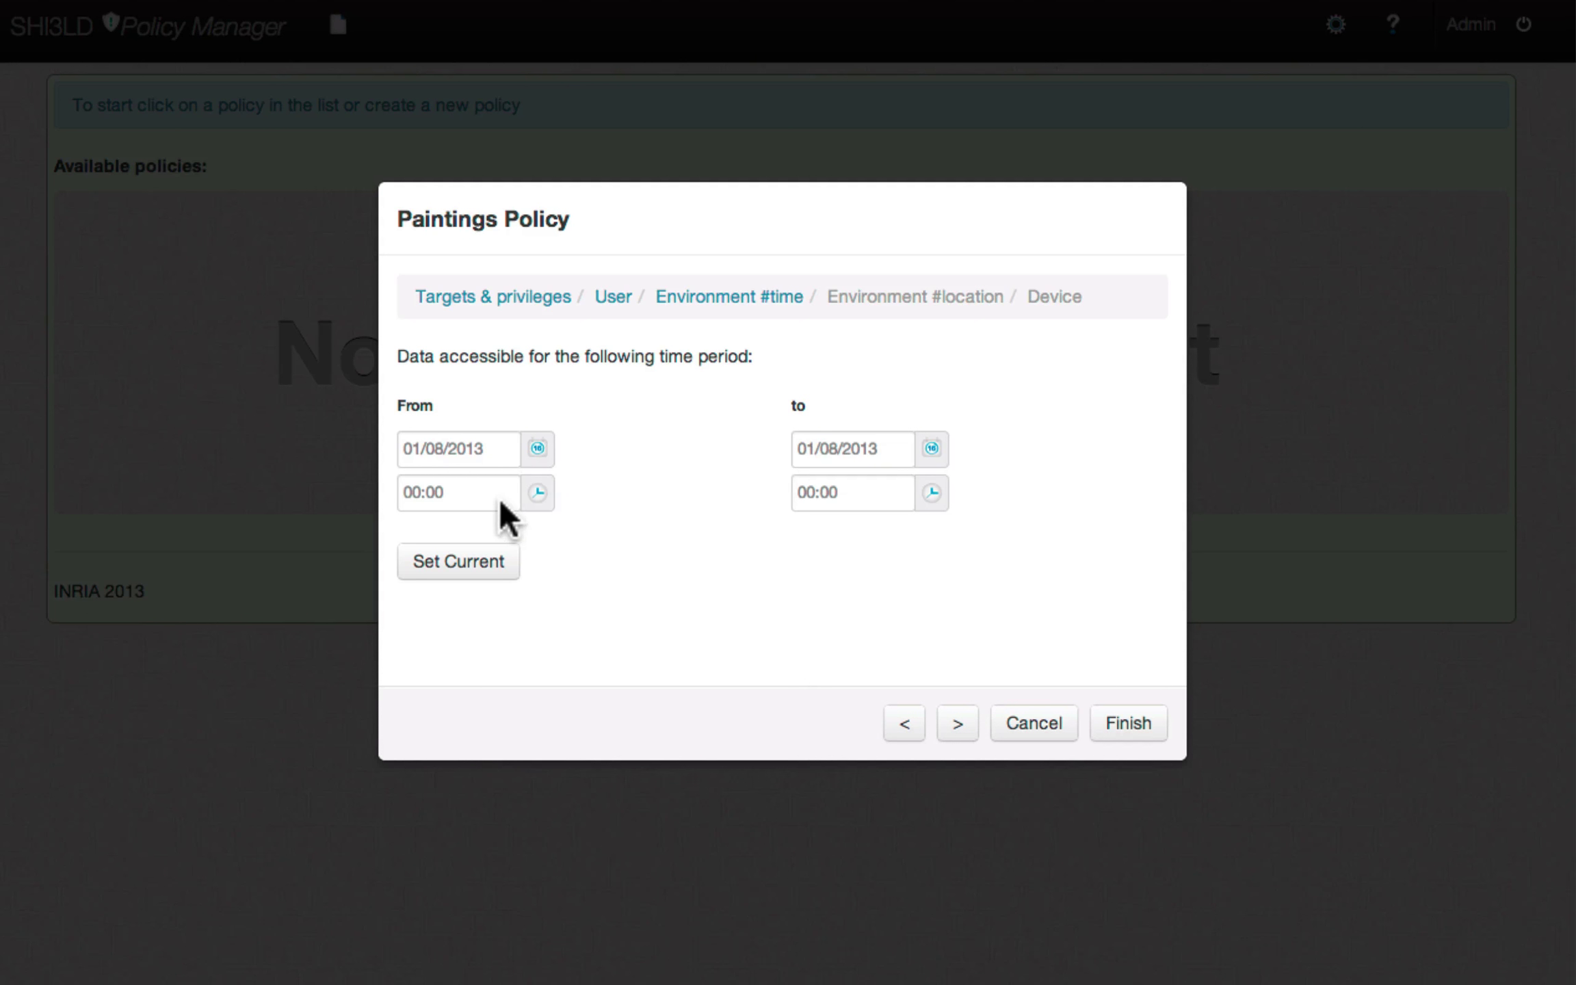
{"action": "left_click", "coordinate": [932, 448]}
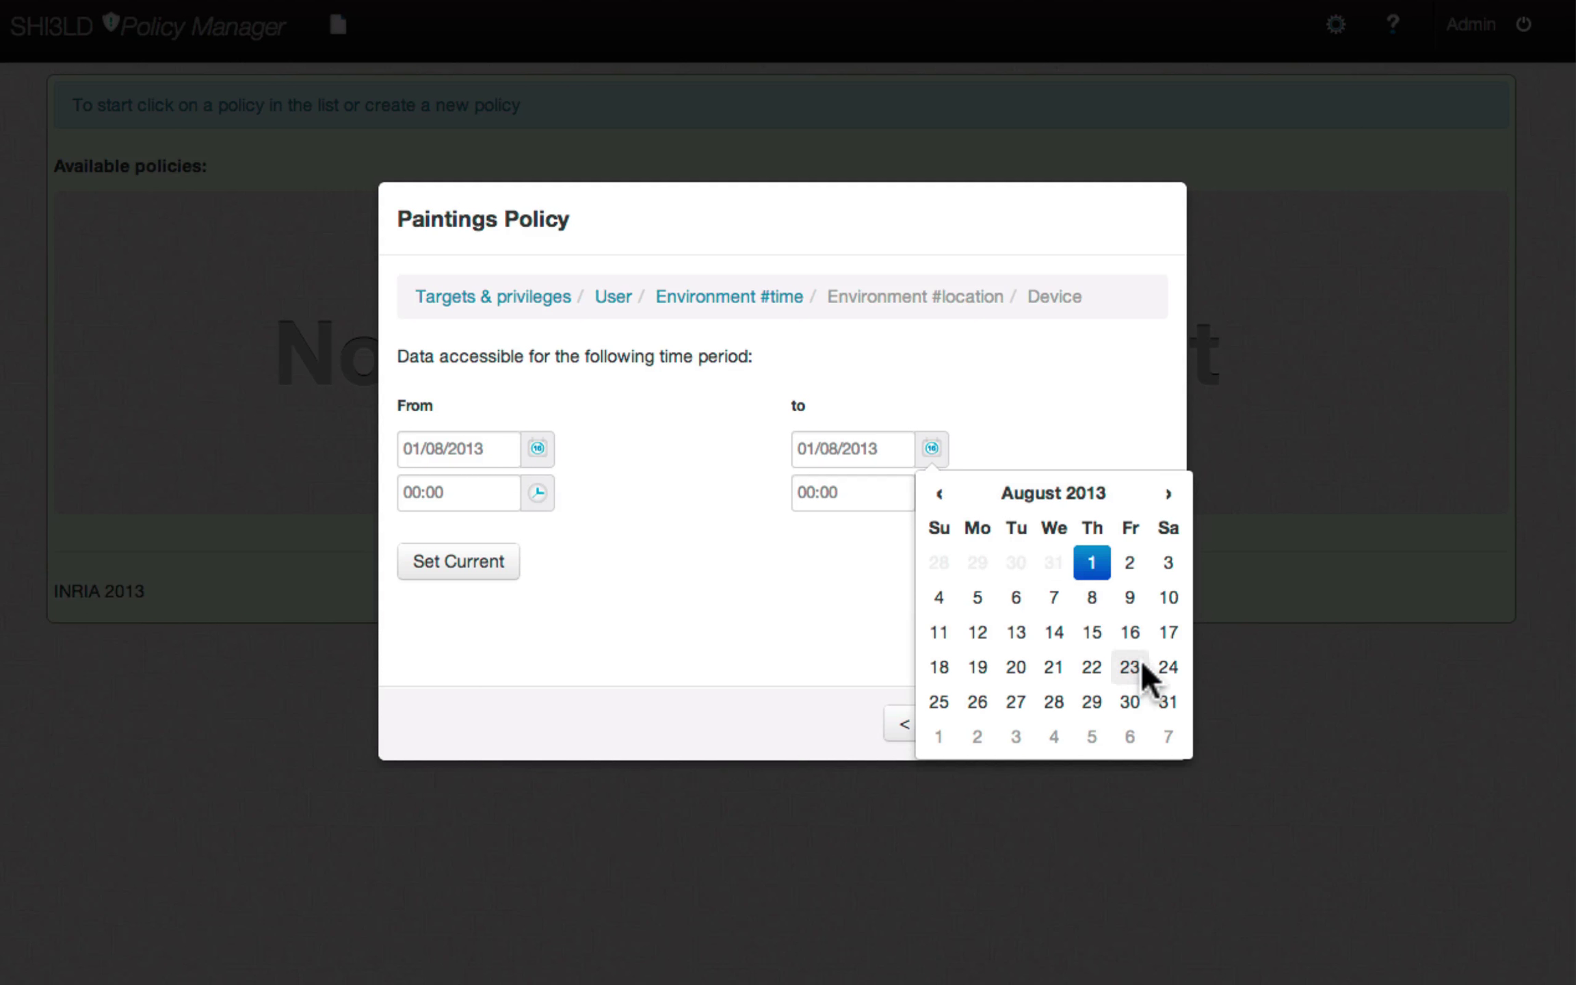
{"action": "left_click", "coordinate": [1165, 696]}
{"action": "left_click", "coordinate": [957, 723]}
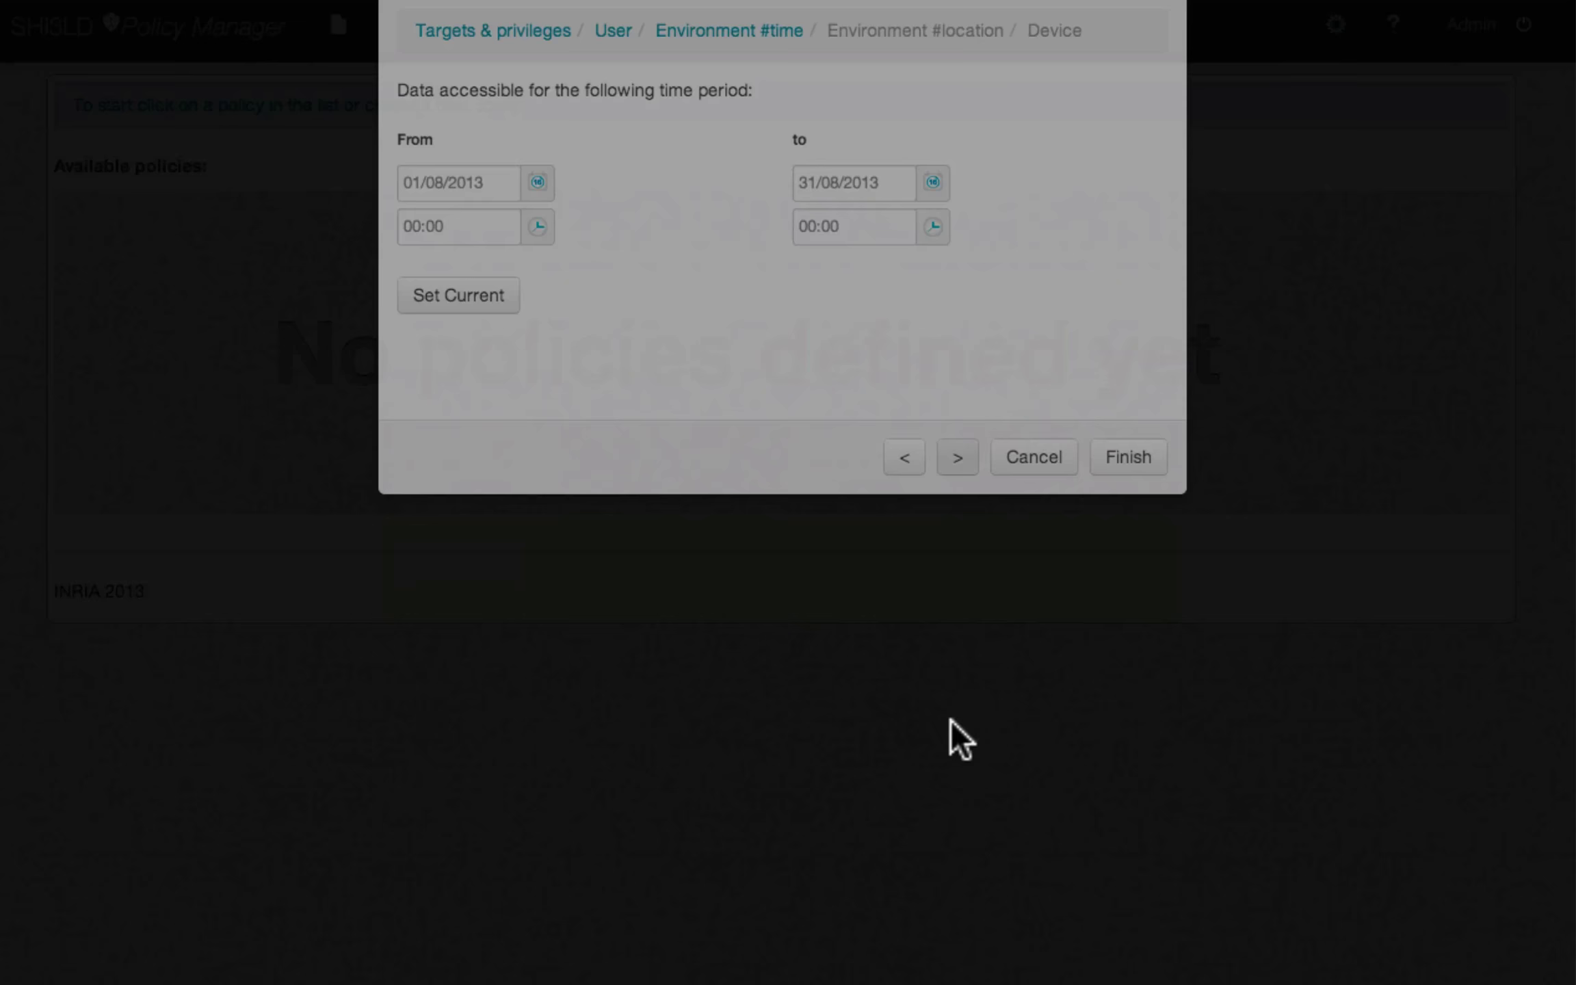
Step: Centre the location condition on Louvre Palace, Paris, with a 635-meter radius
{"action": "left_click", "coordinate": [573, 428]}
{"action": "type", "text": "Louvre"}
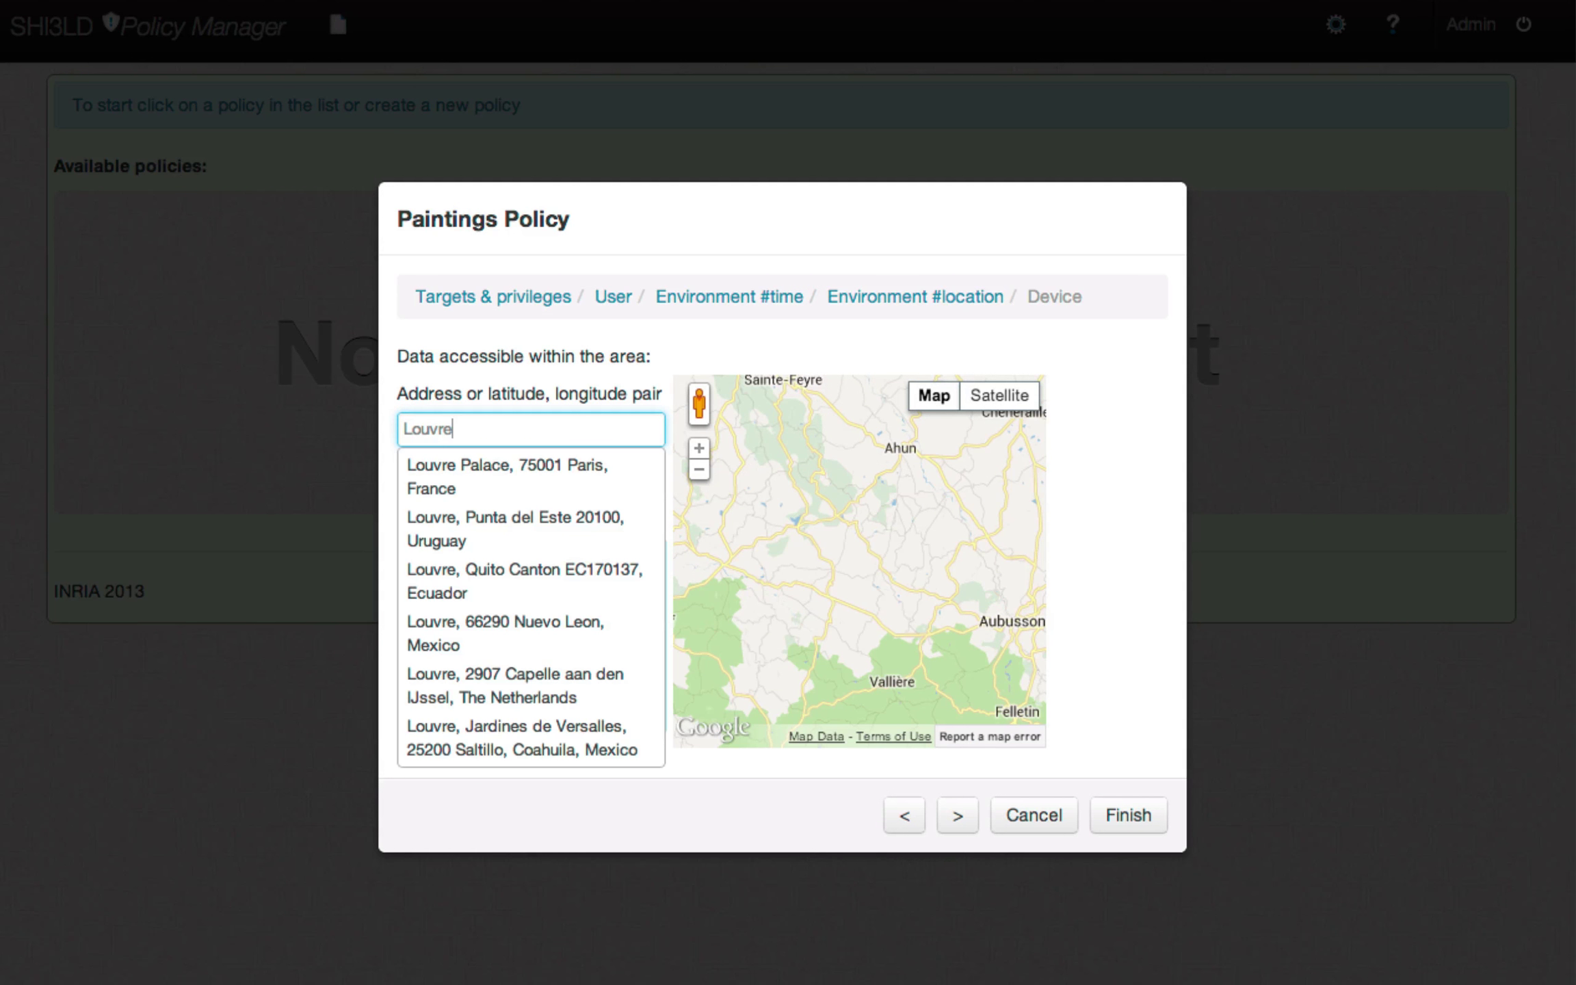
{"action": "left_click", "coordinate": [557, 481]}
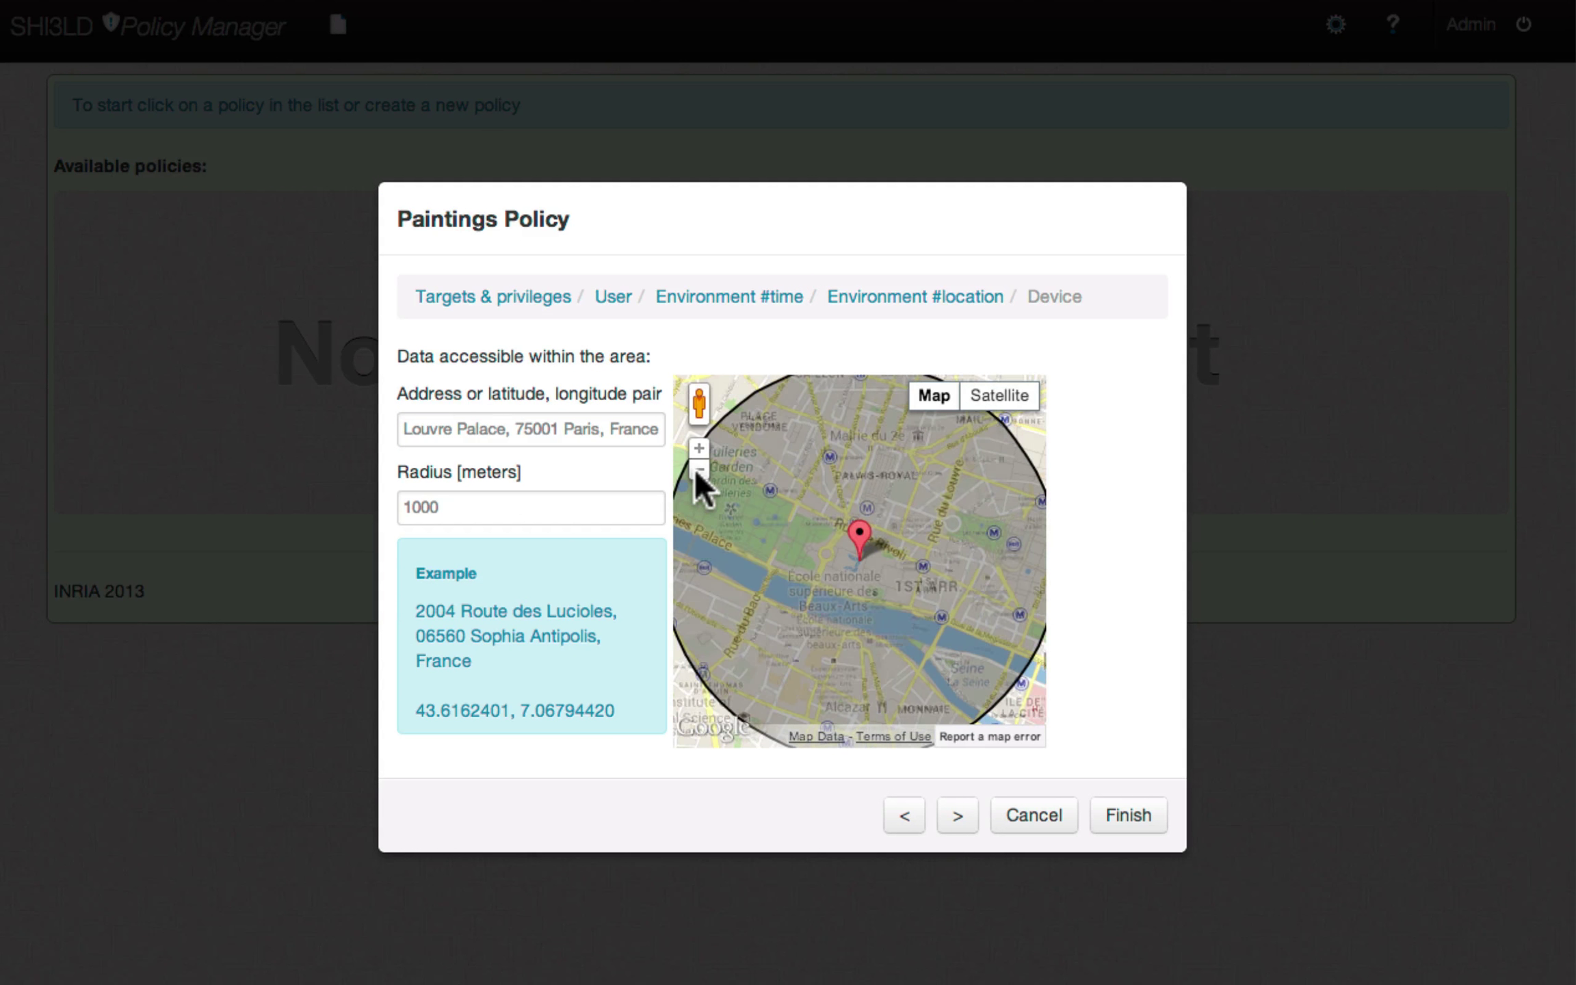
{"action": "mouse_move", "coordinate": [960, 552]}
{"action": "left_mouse_down"}
{"action": "mouse_move", "coordinate": [914, 561]}
{"action": "mouse_move", "coordinate": [935, 556]}
{"action": "left_mouse_up"}
Step: Add the device condition Operating System 'Android' and finish the policy wizard
{"action": "left_click", "coordinate": [963, 809]}
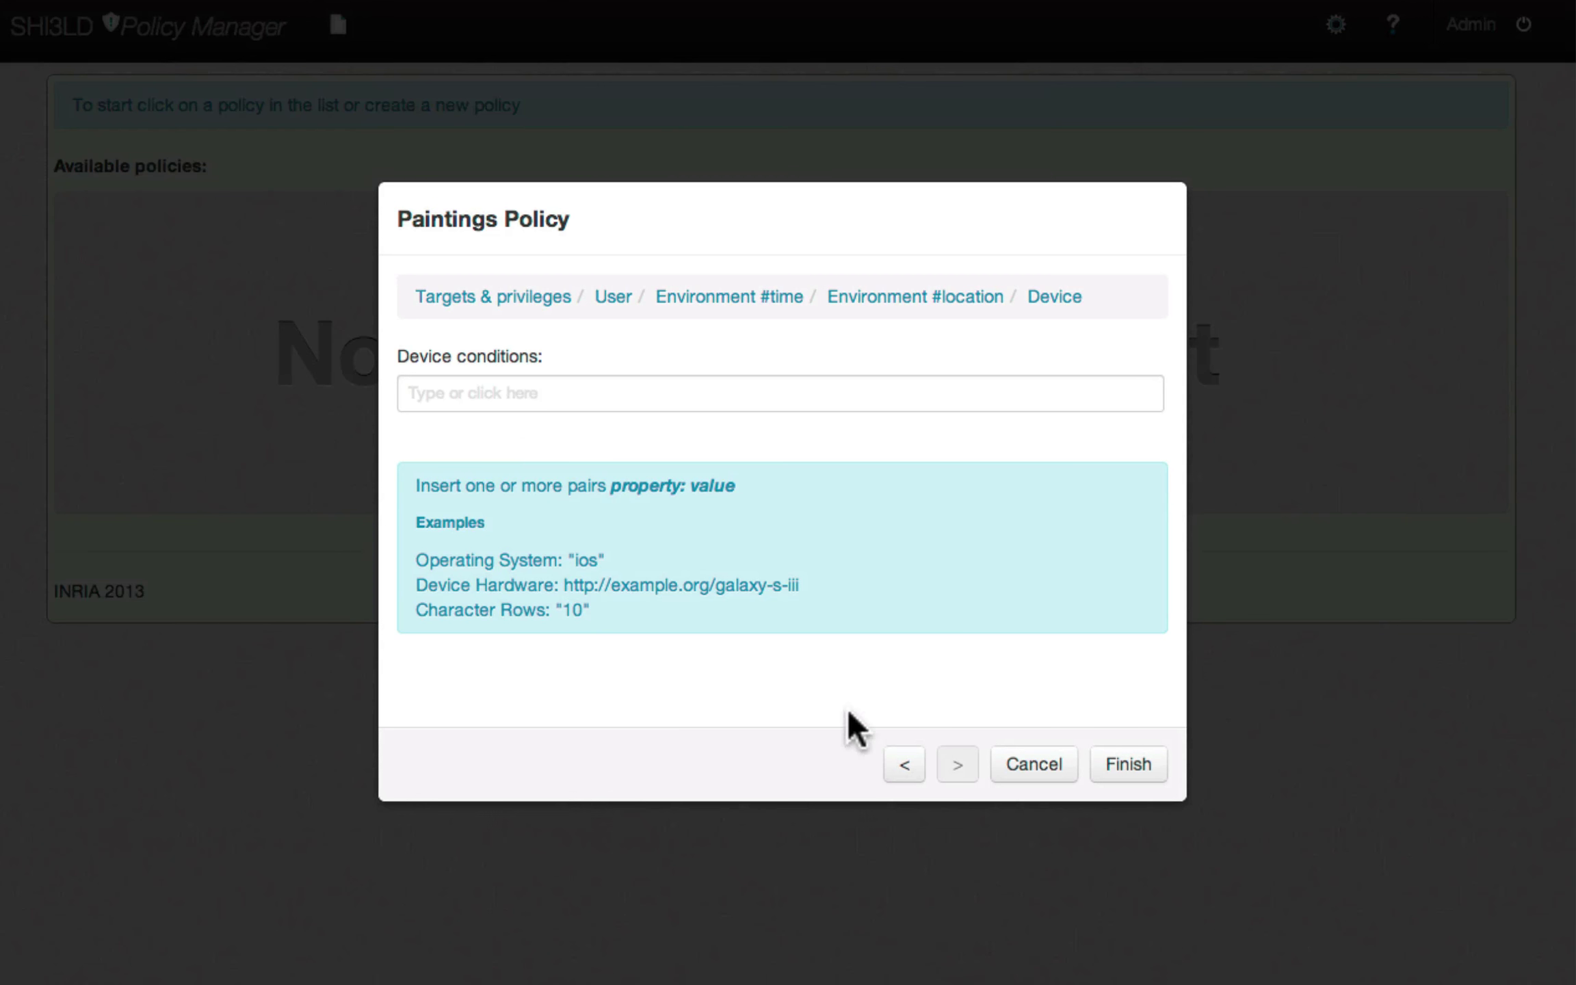
{"action": "left_click", "coordinate": [628, 393]}
{"action": "type", "text": "oper"}
{"action": "left_click", "coordinate": [524, 422]}
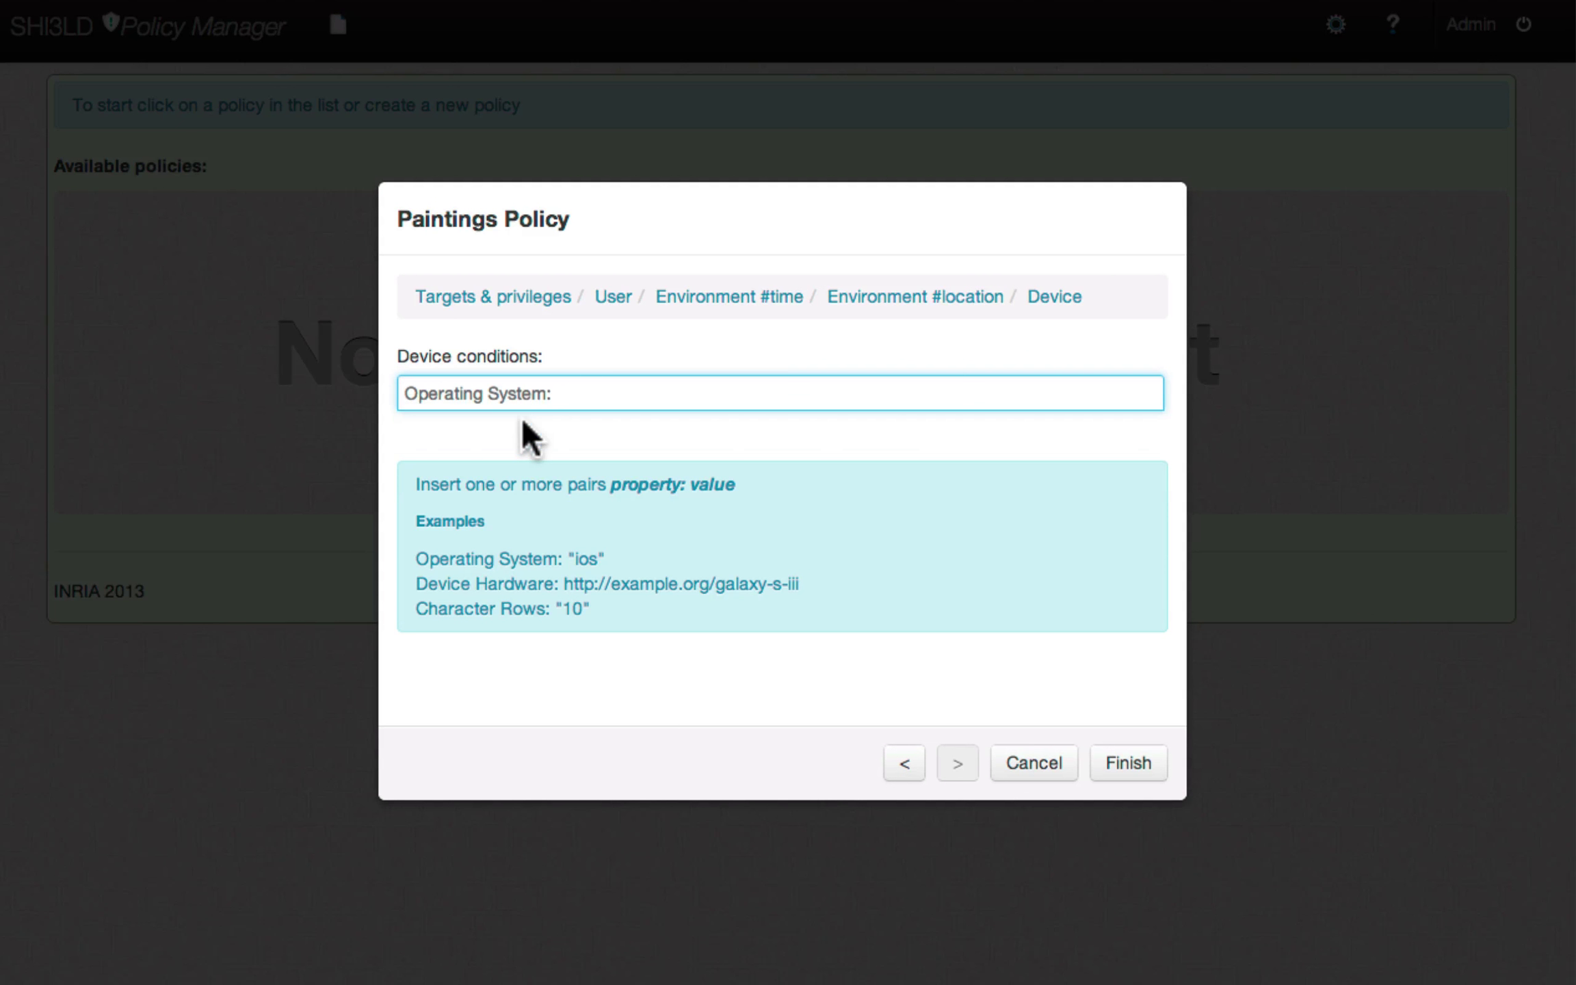
{"action": "type", "text": "\"Android\""}
{"action": "key", "text": "Return"}
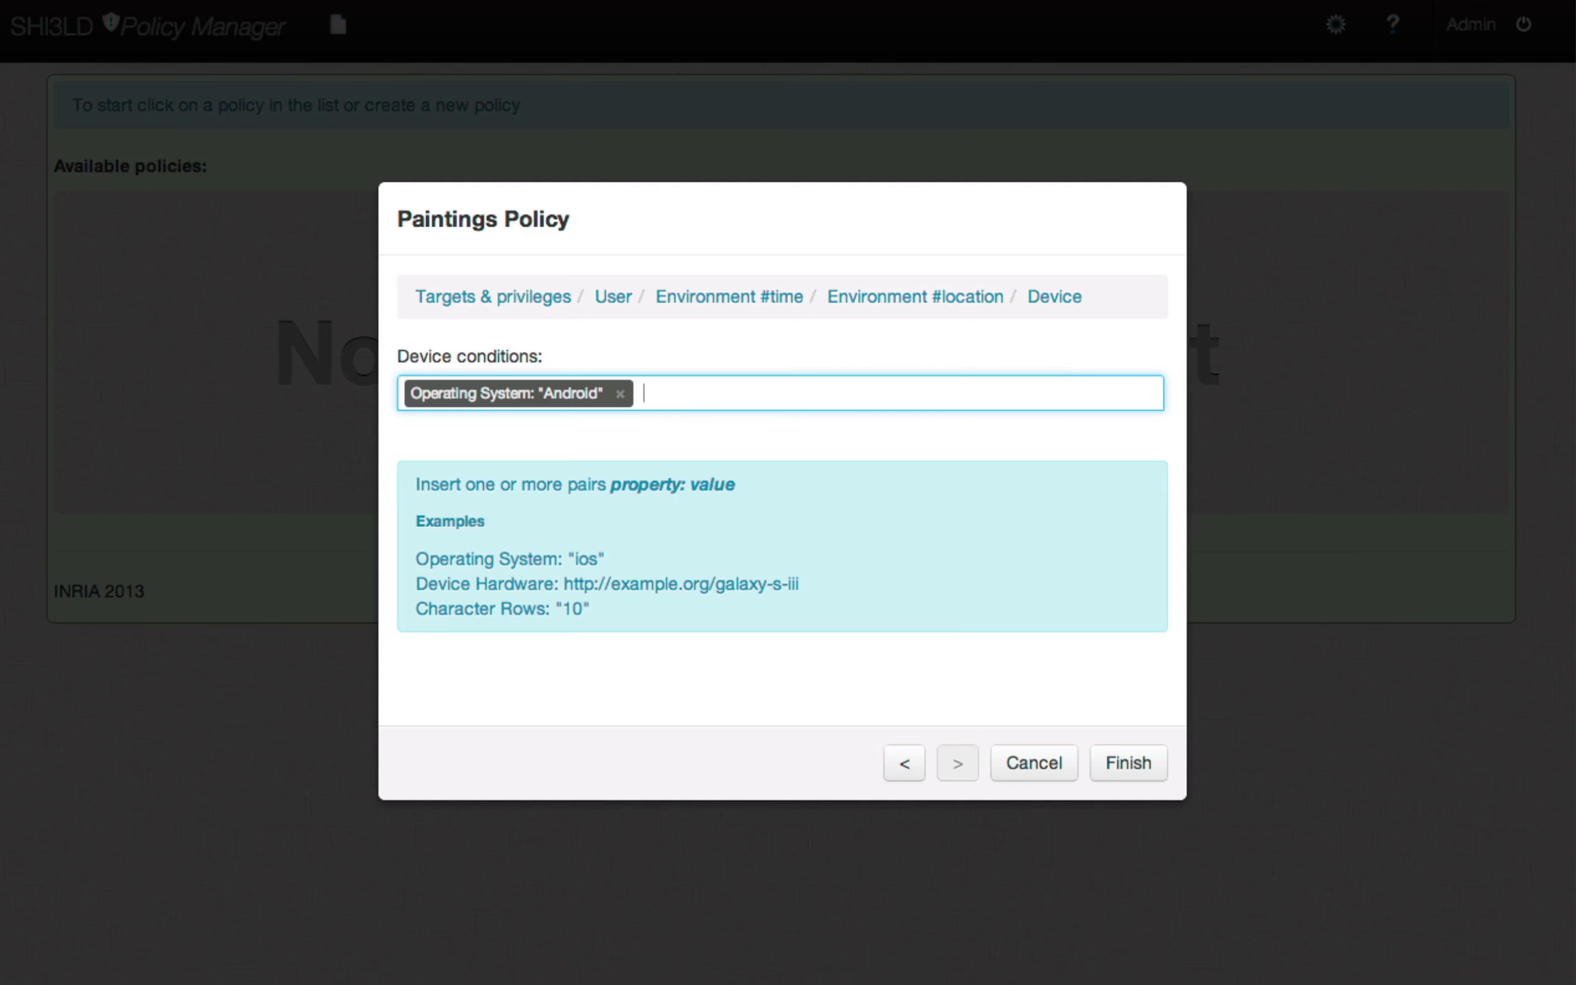
{"action": "left_click", "coordinate": [1127, 762]}
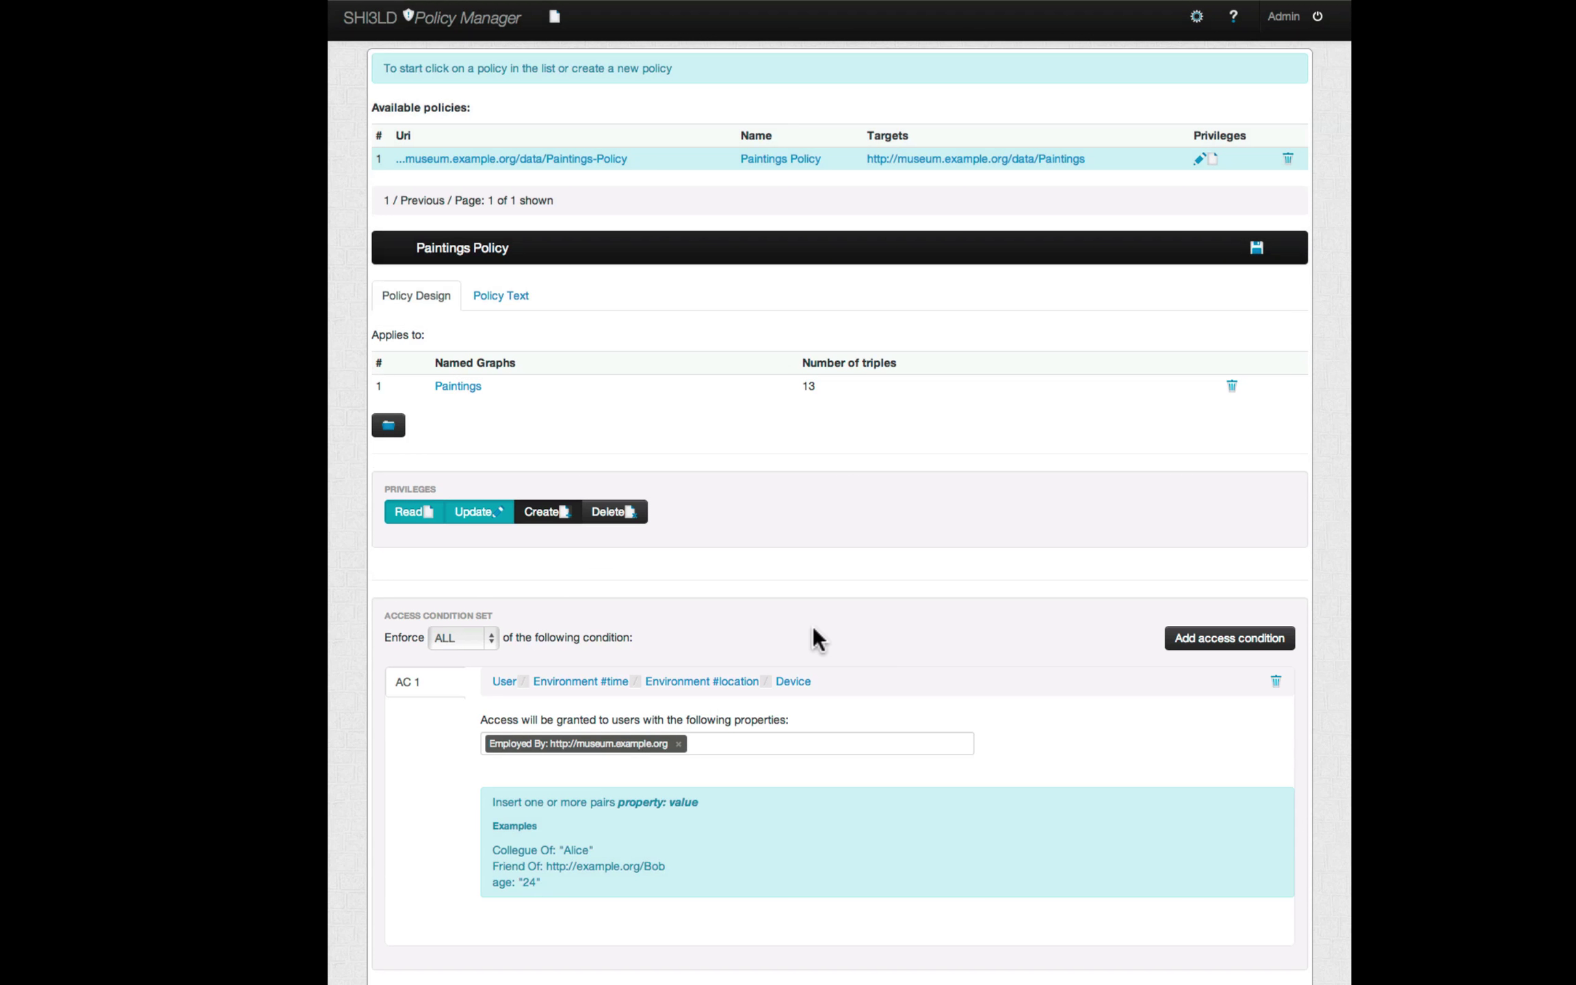
Step: Also grant Create and Delete privileges, and add a second access condition
{"action": "left_click", "coordinate": [537, 511]}
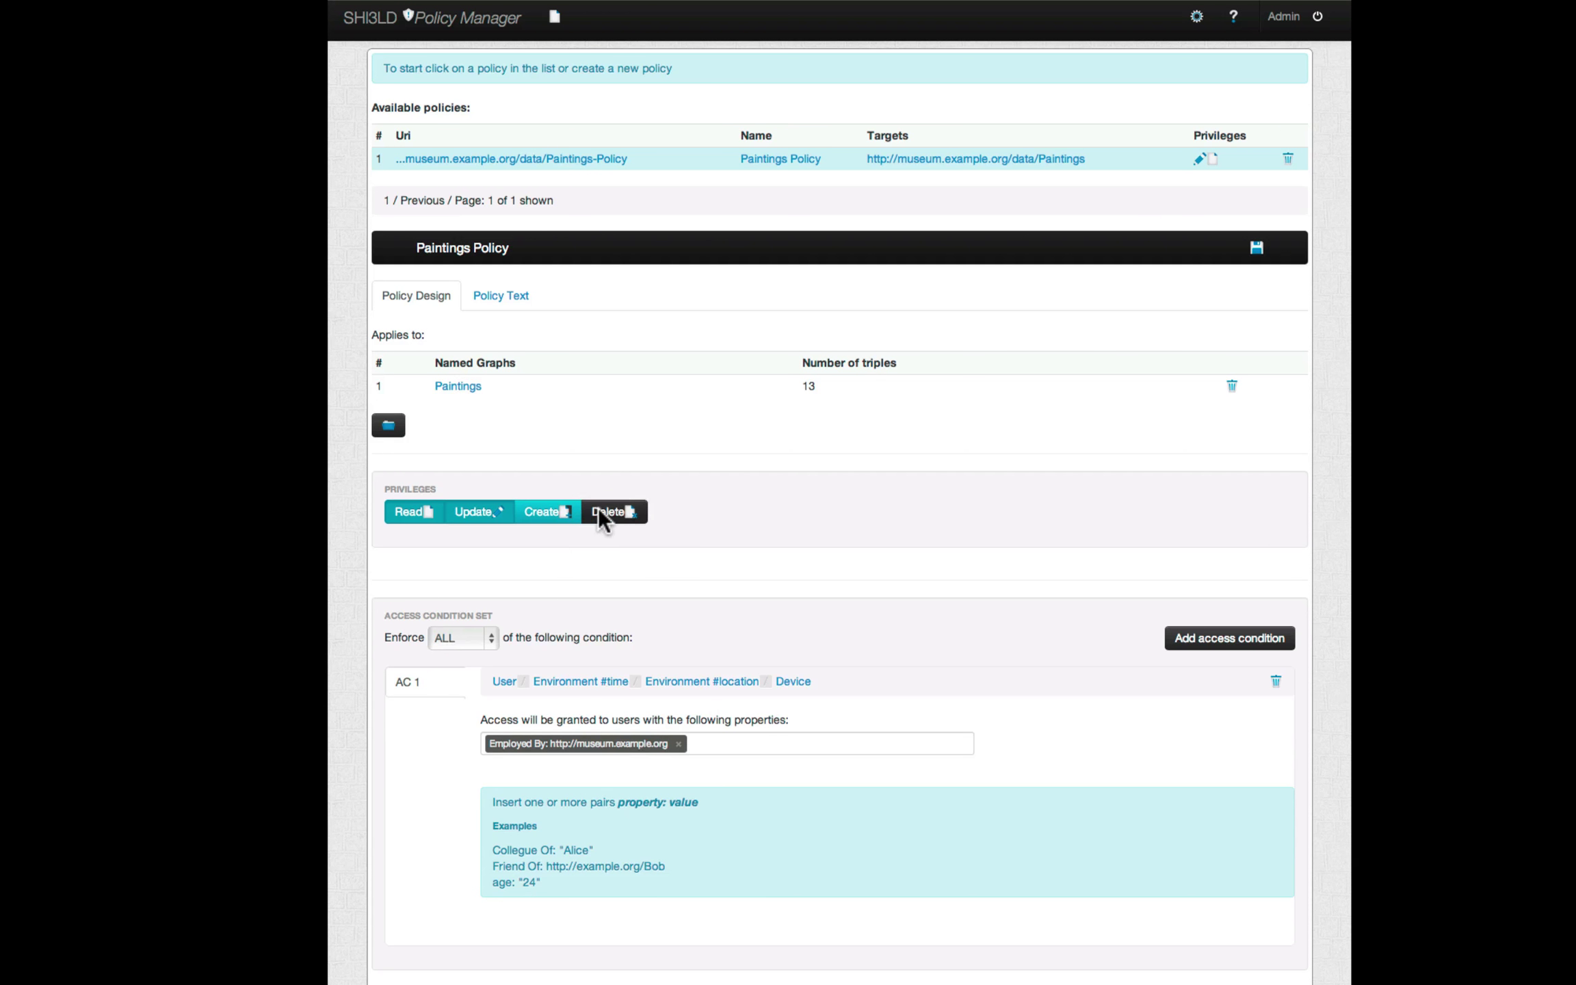
{"action": "left_click", "coordinate": [1249, 637]}
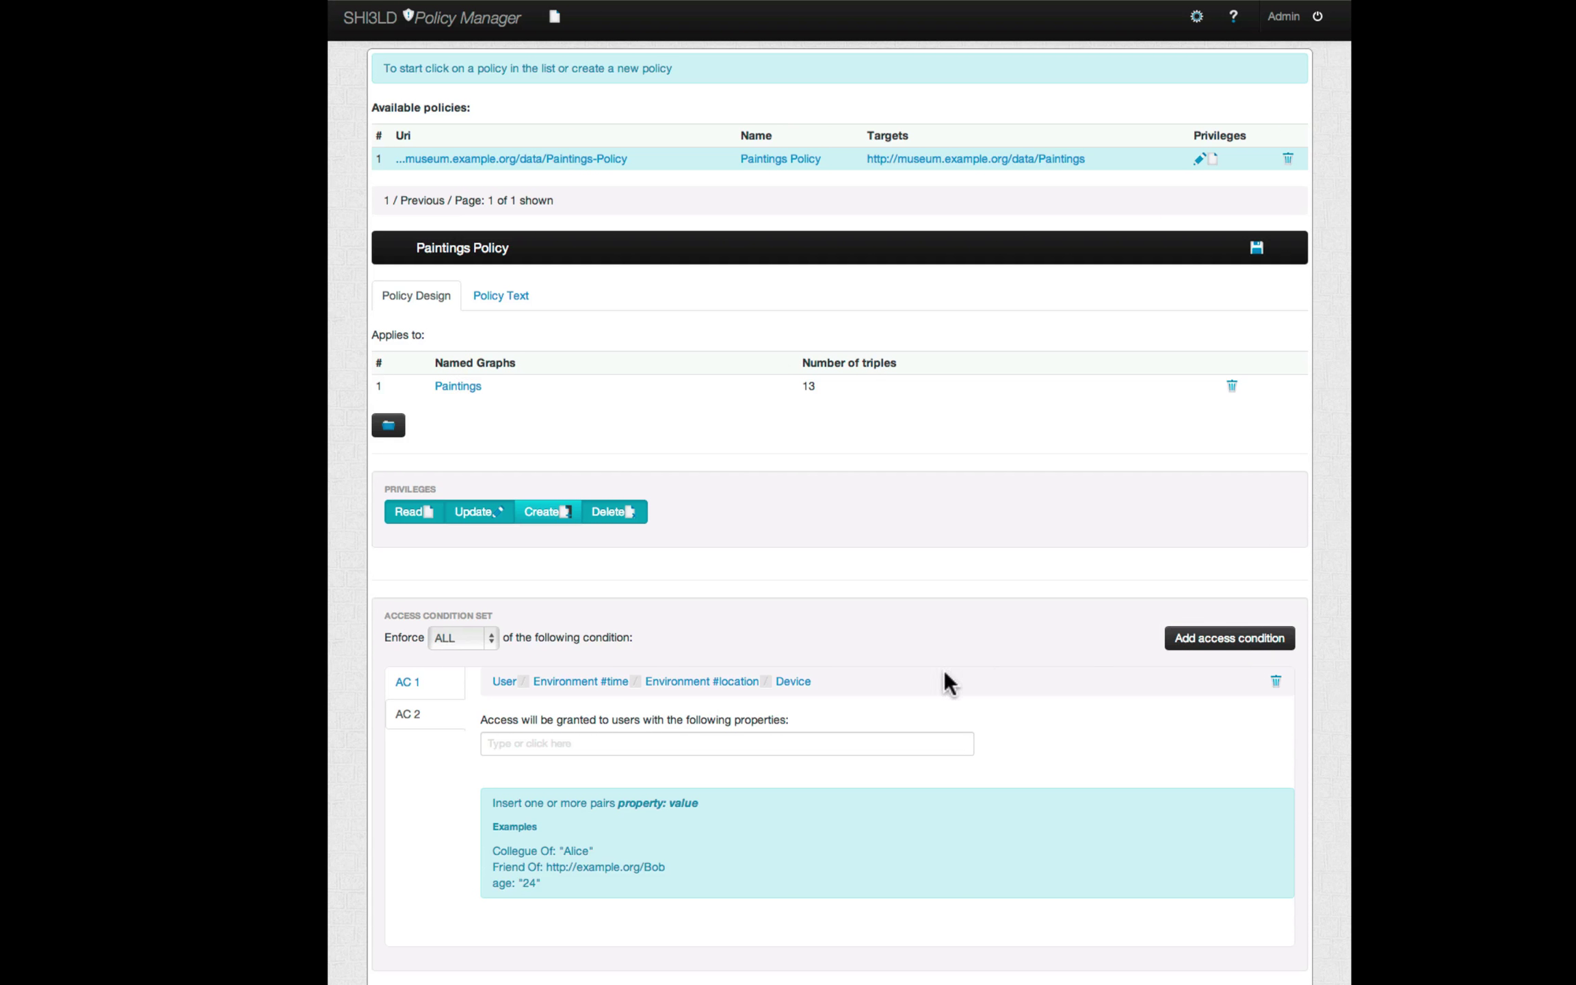
Step: Set the second condition's location near the British Museum, London, with a 134-meter radius
{"action": "left_click", "coordinate": [725, 679]}
{"action": "left_click", "coordinate": [566, 766]}
{"action": "type", "text": "bri"}
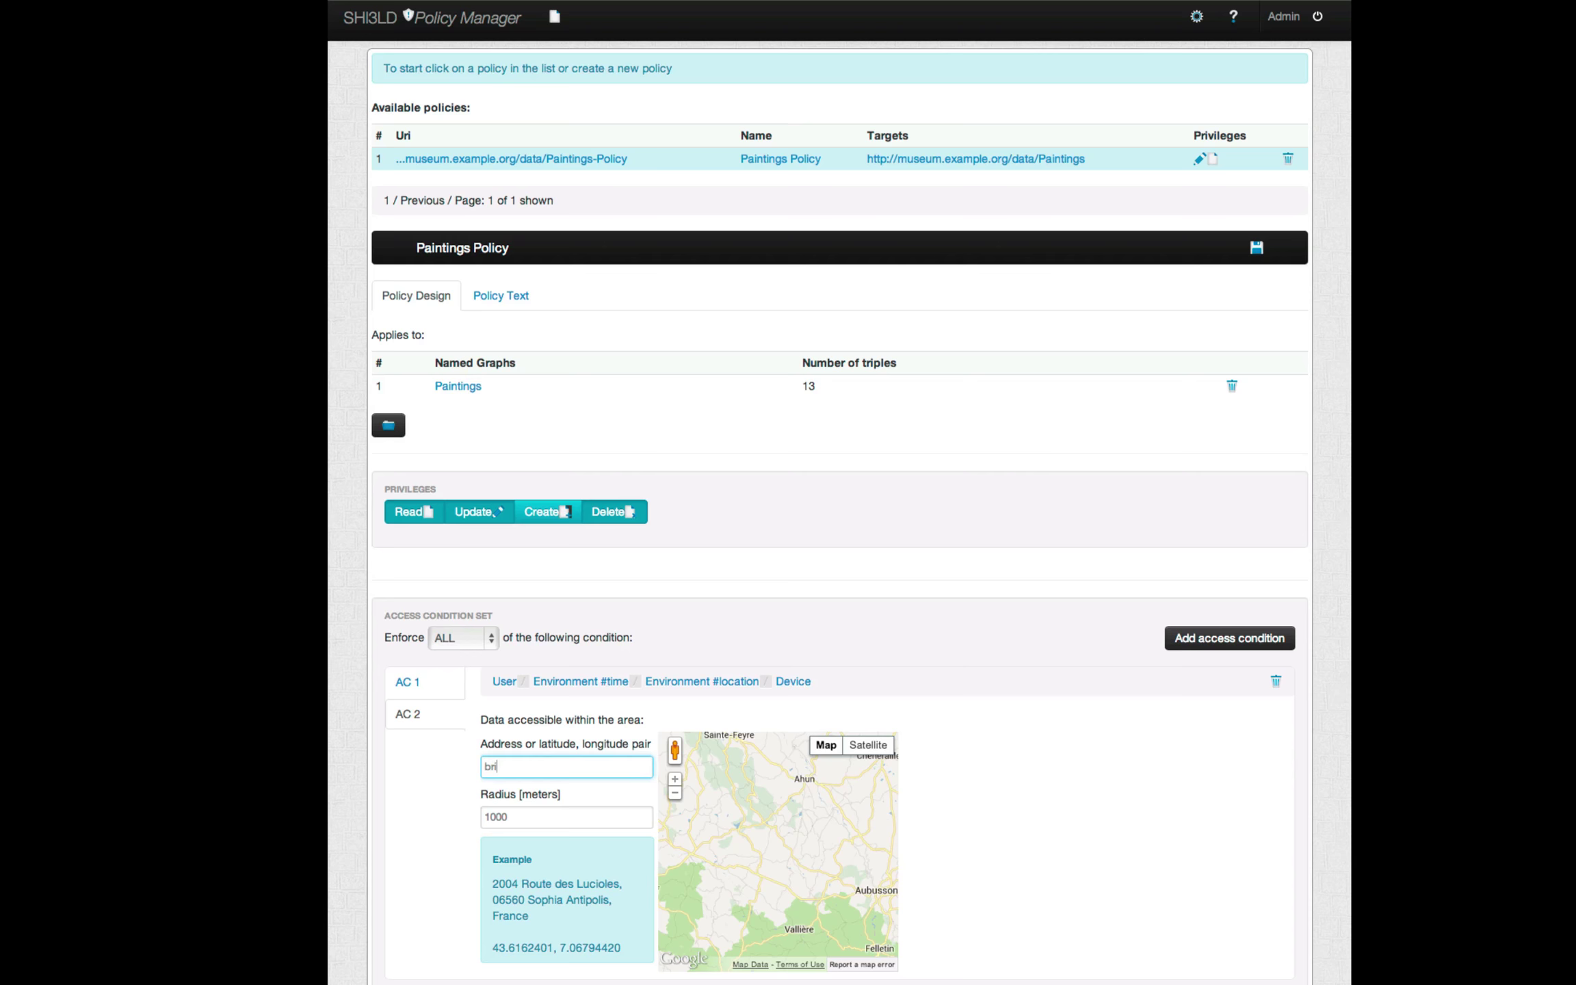
{"action": "type", "text": "tish museum"}
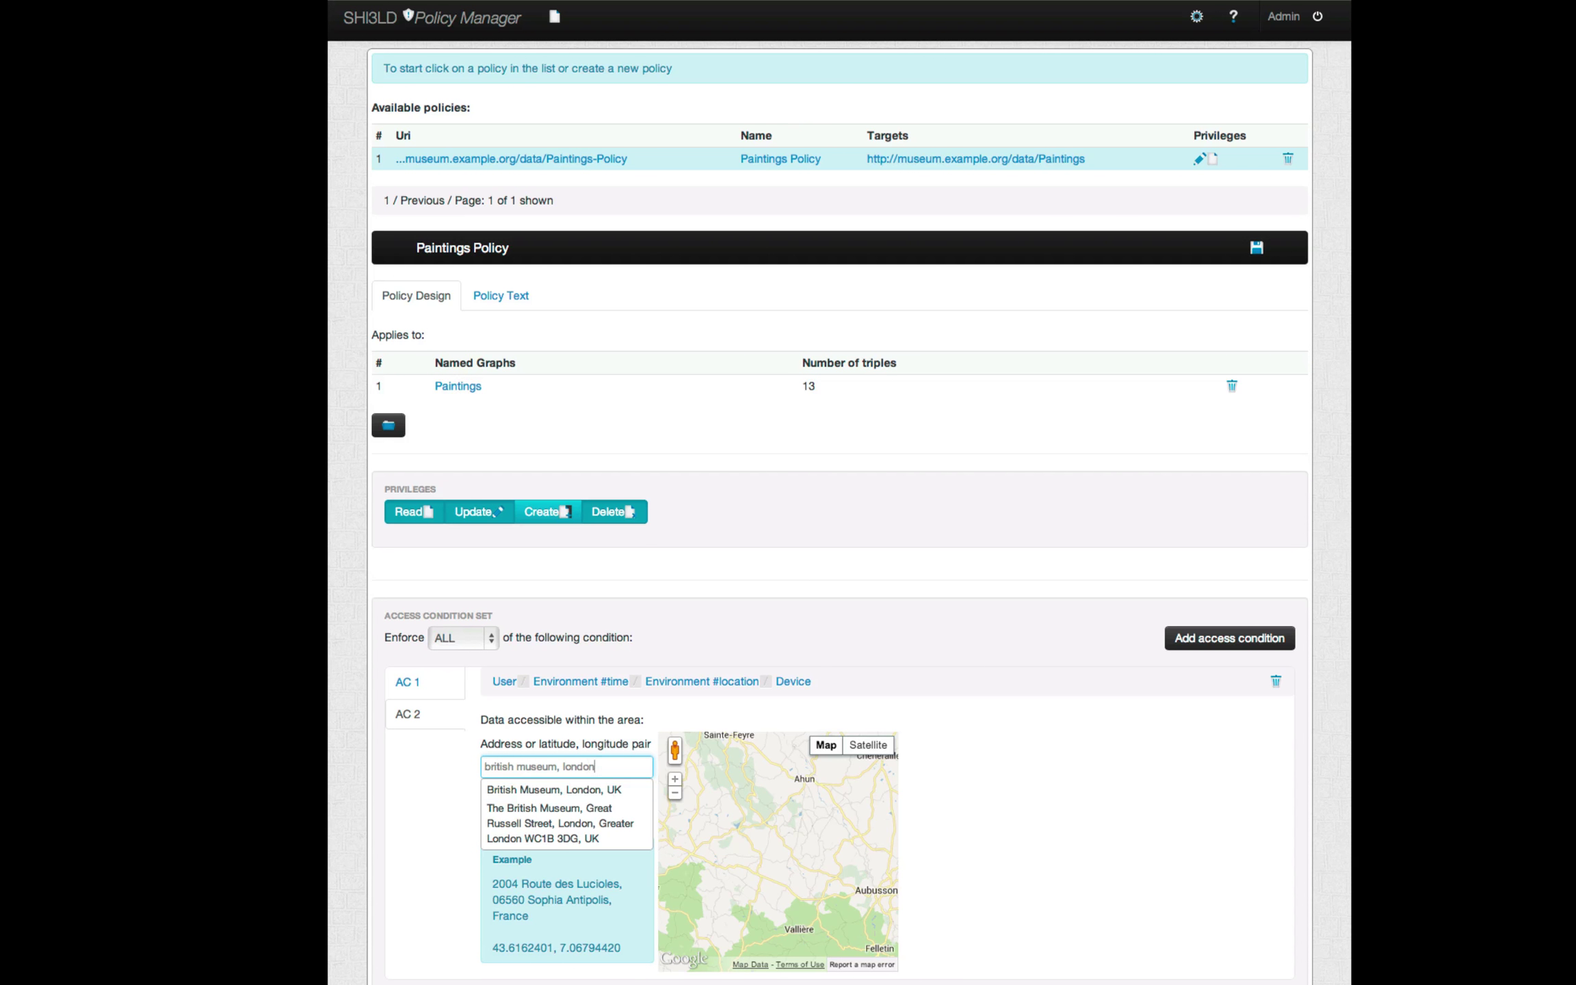
{"action": "left_click", "coordinate": [566, 790]}
{"action": "left_click_drag", "start_coordinate": [846, 846], "coordinate": [806, 850]}
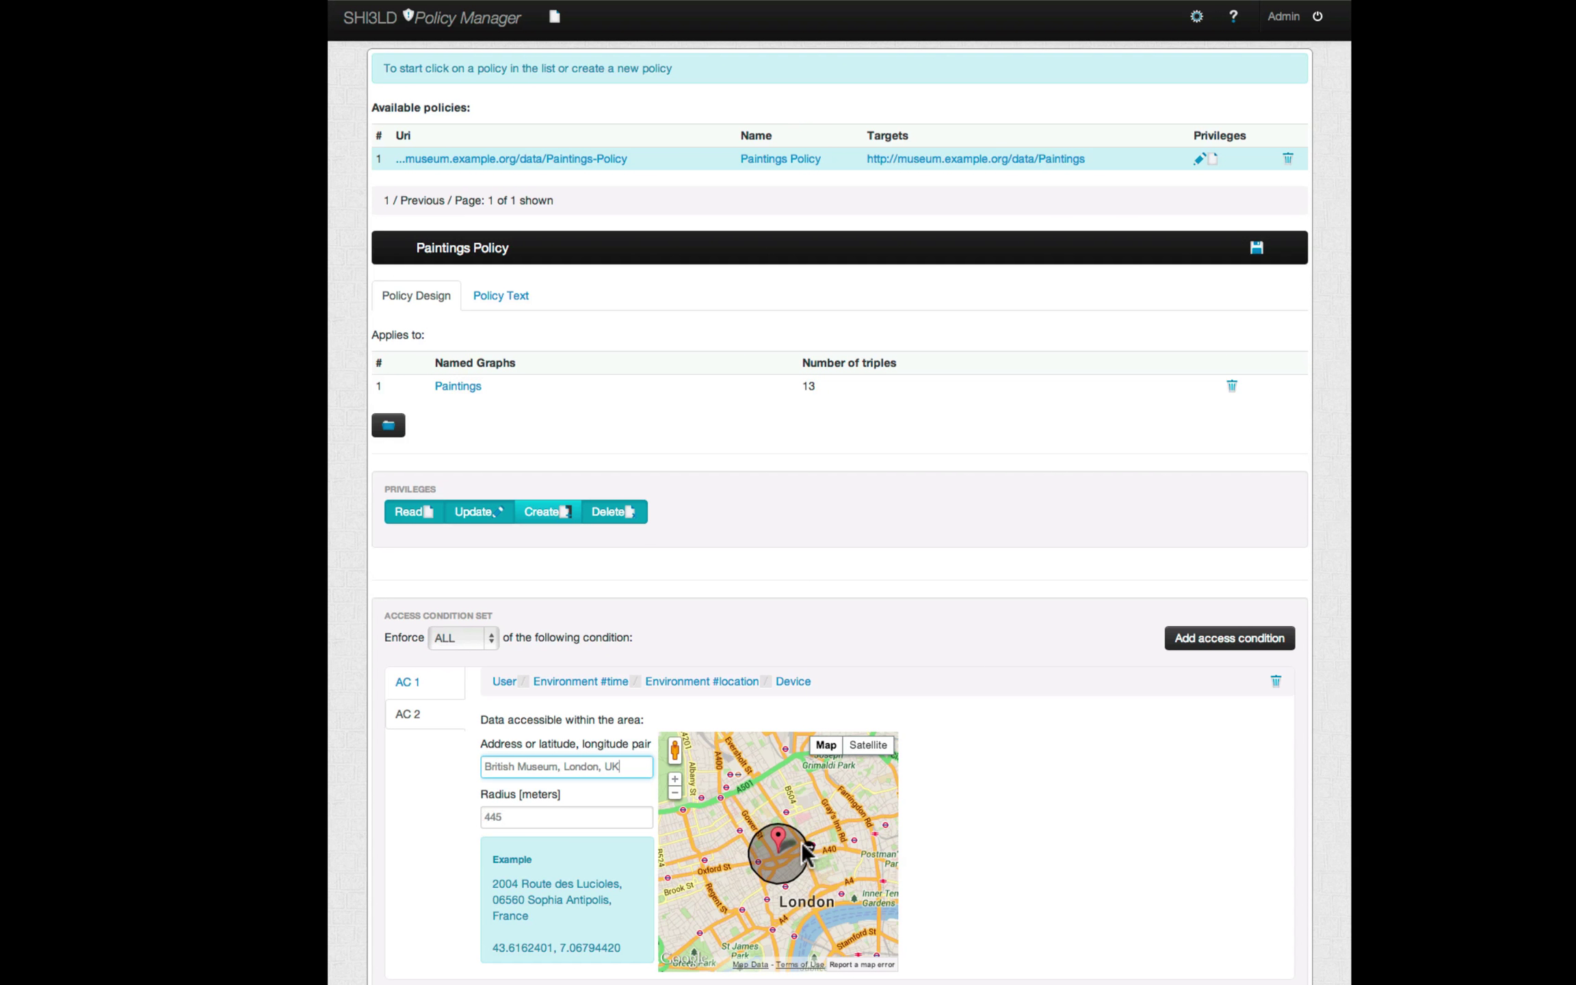
{"action": "scroll", "coordinate": [791, 853], "scroll_direction": "up", "scroll_amount": 2}
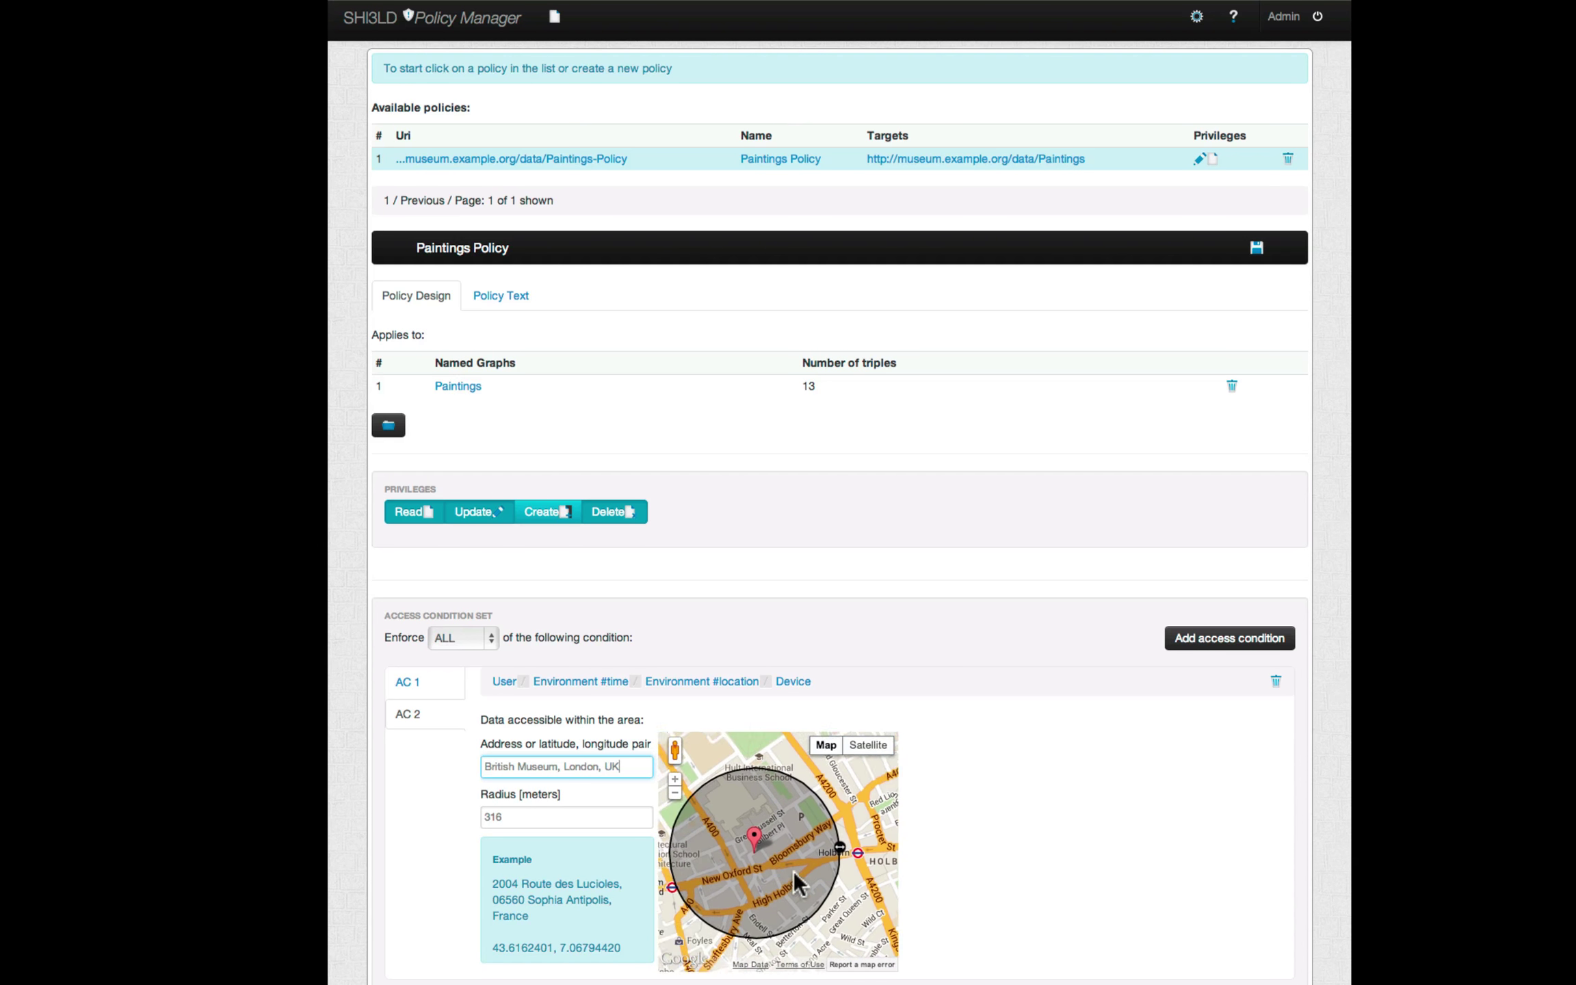
{"action": "left_click_drag", "start_coordinate": [757, 808], "coordinate": [804, 831]}
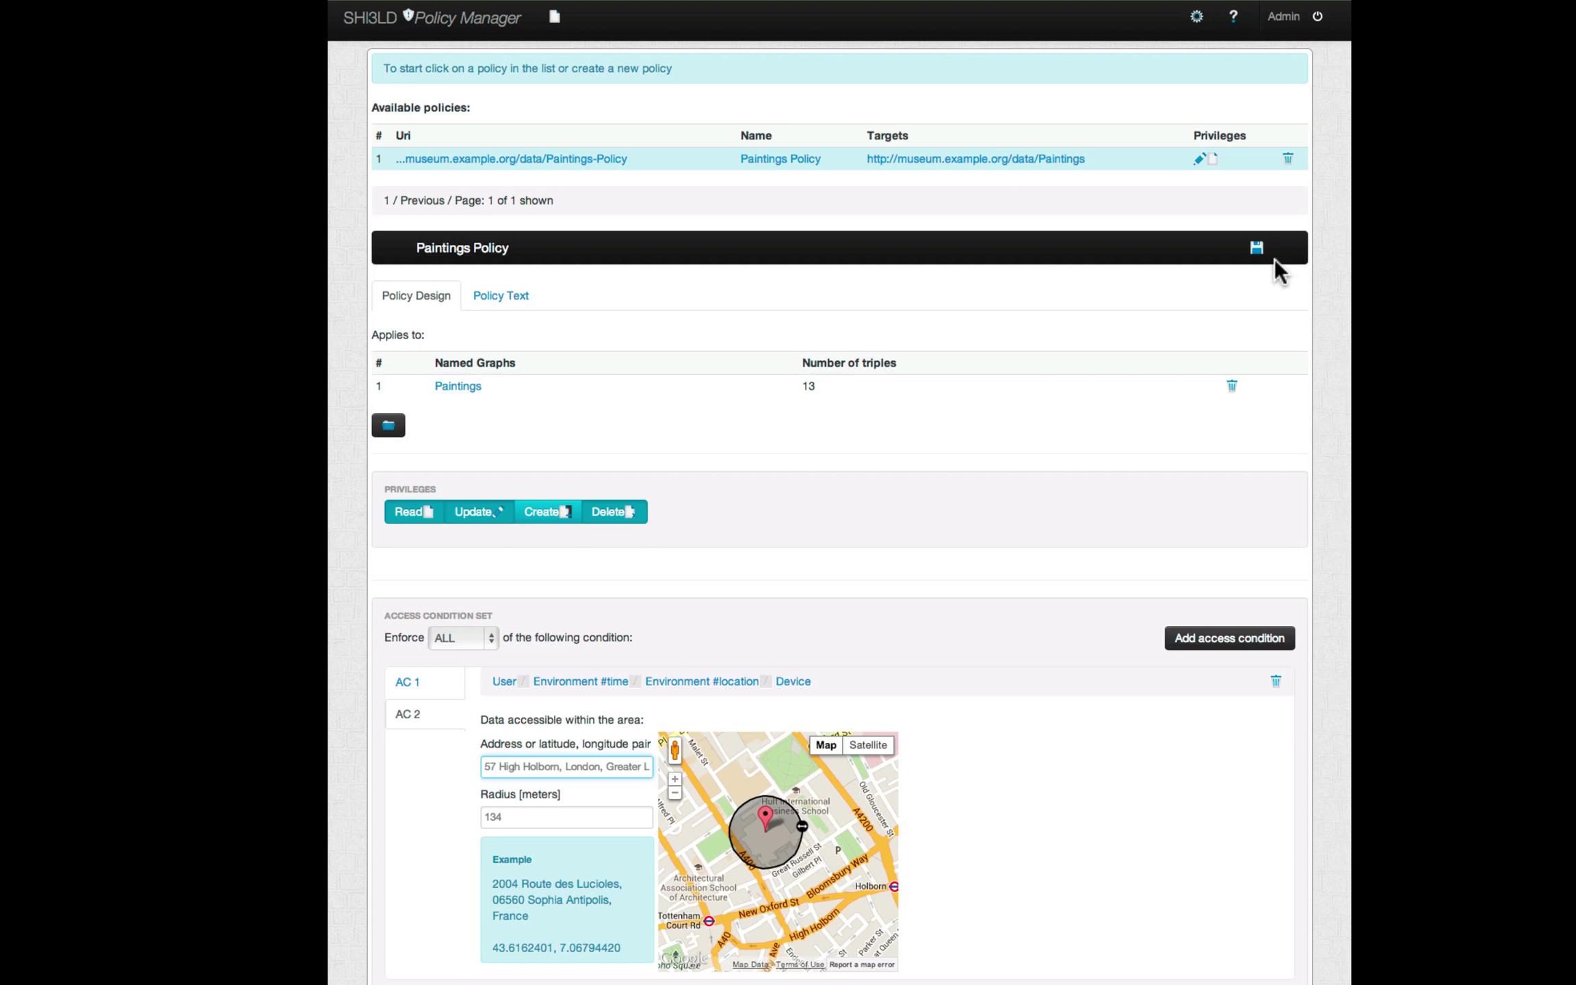
Step: Save the policy, review its RDF text, then delete the second access condition
{"action": "left_click", "coordinate": [1256, 248]}
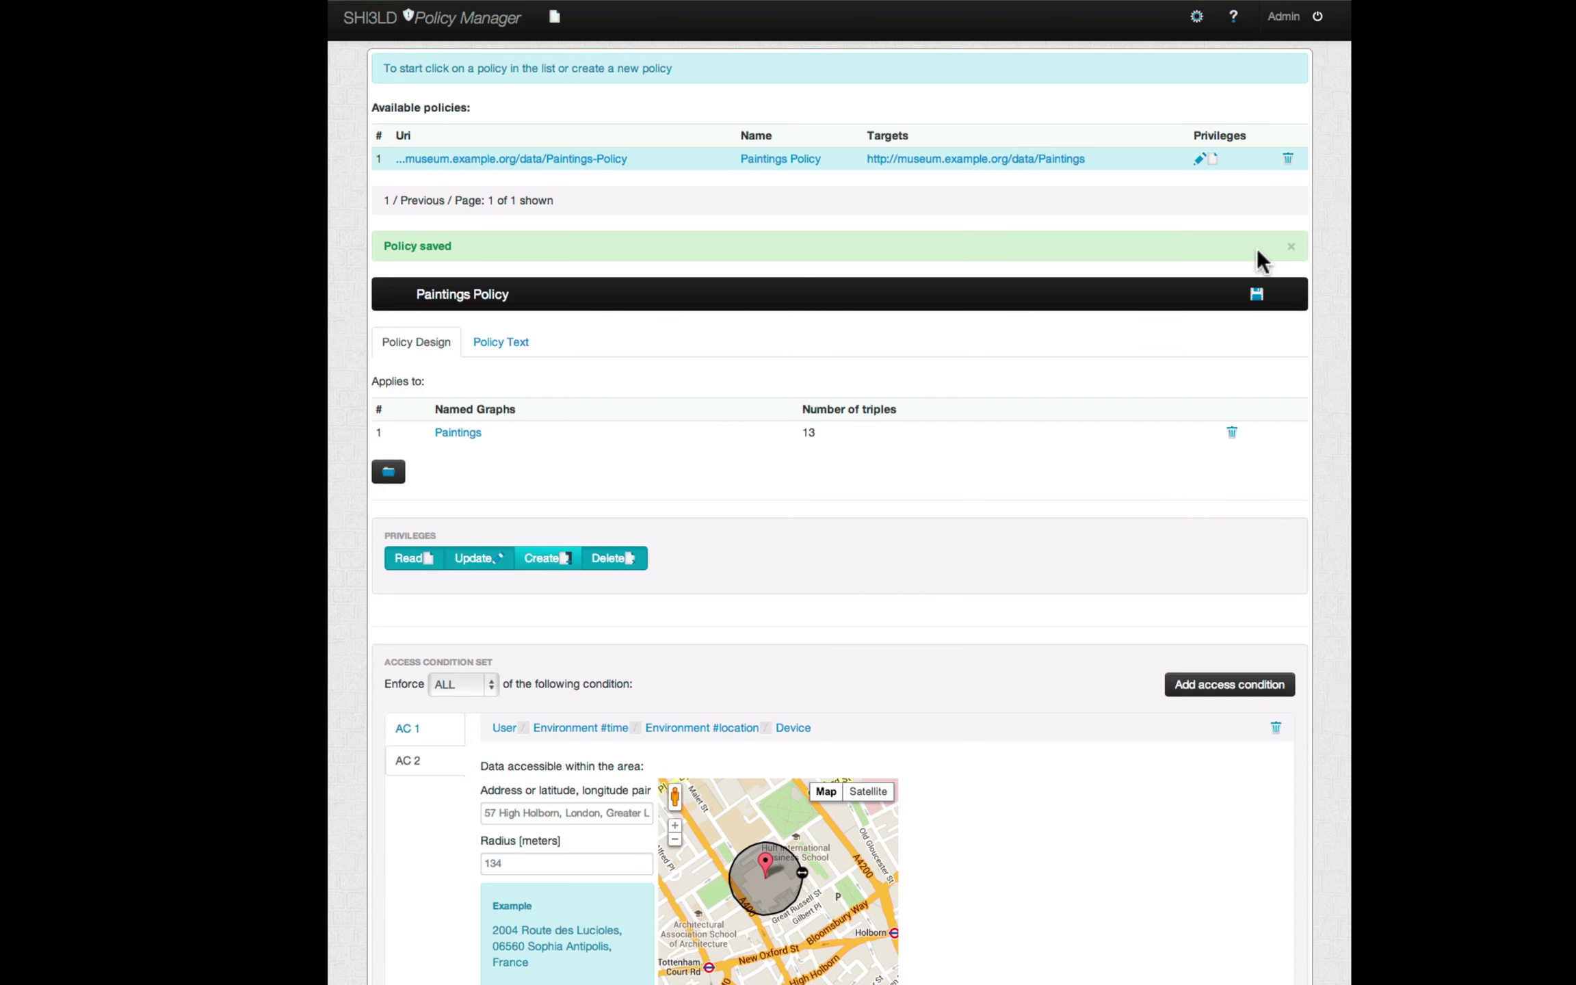
{"action": "left_click", "coordinate": [501, 341]}
{"action": "scroll", "coordinate": [795, 565], "scroll_direction": "down", "scroll_amount": 4}
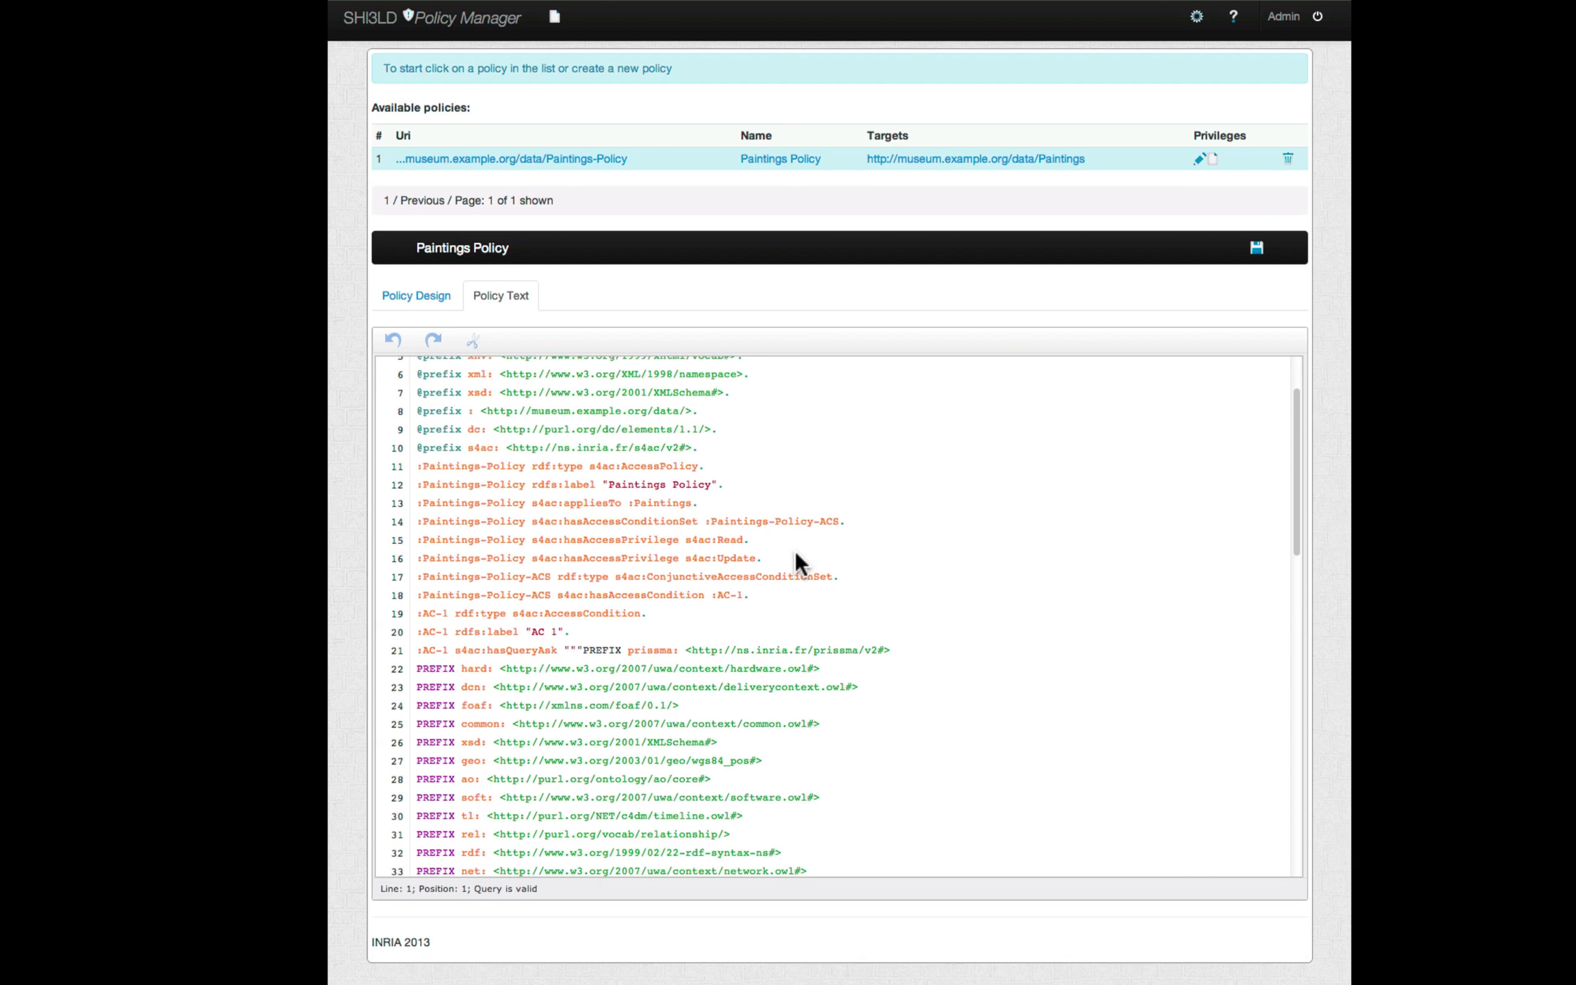
{"action": "scroll", "coordinate": [796, 565], "scroll_direction": "down", "scroll_amount": 4}
{"action": "scroll", "coordinate": [795, 564], "scroll_direction": "down", "scroll_amount": 4}
{"action": "scroll", "coordinate": [796, 563], "scroll_direction": "down", "scroll_amount": 3}
{"action": "scroll", "coordinate": [795, 565], "scroll_direction": "down", "scroll_amount": 3}
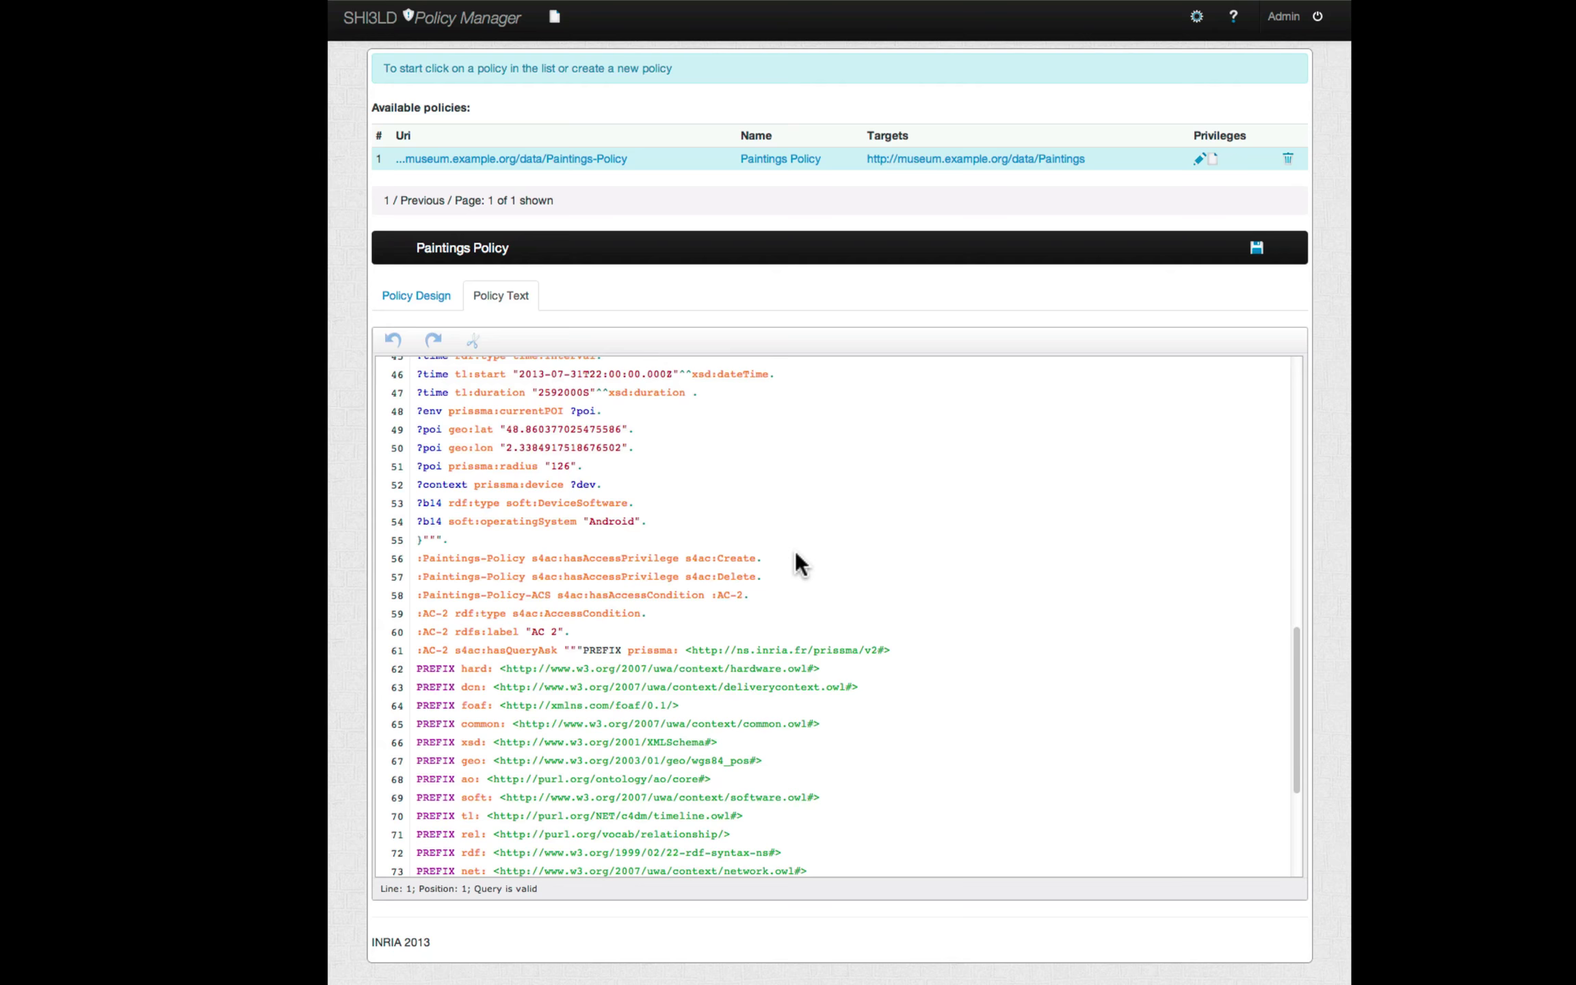
{"action": "scroll", "coordinate": [795, 564], "scroll_direction": "down", "scroll_amount": 3}
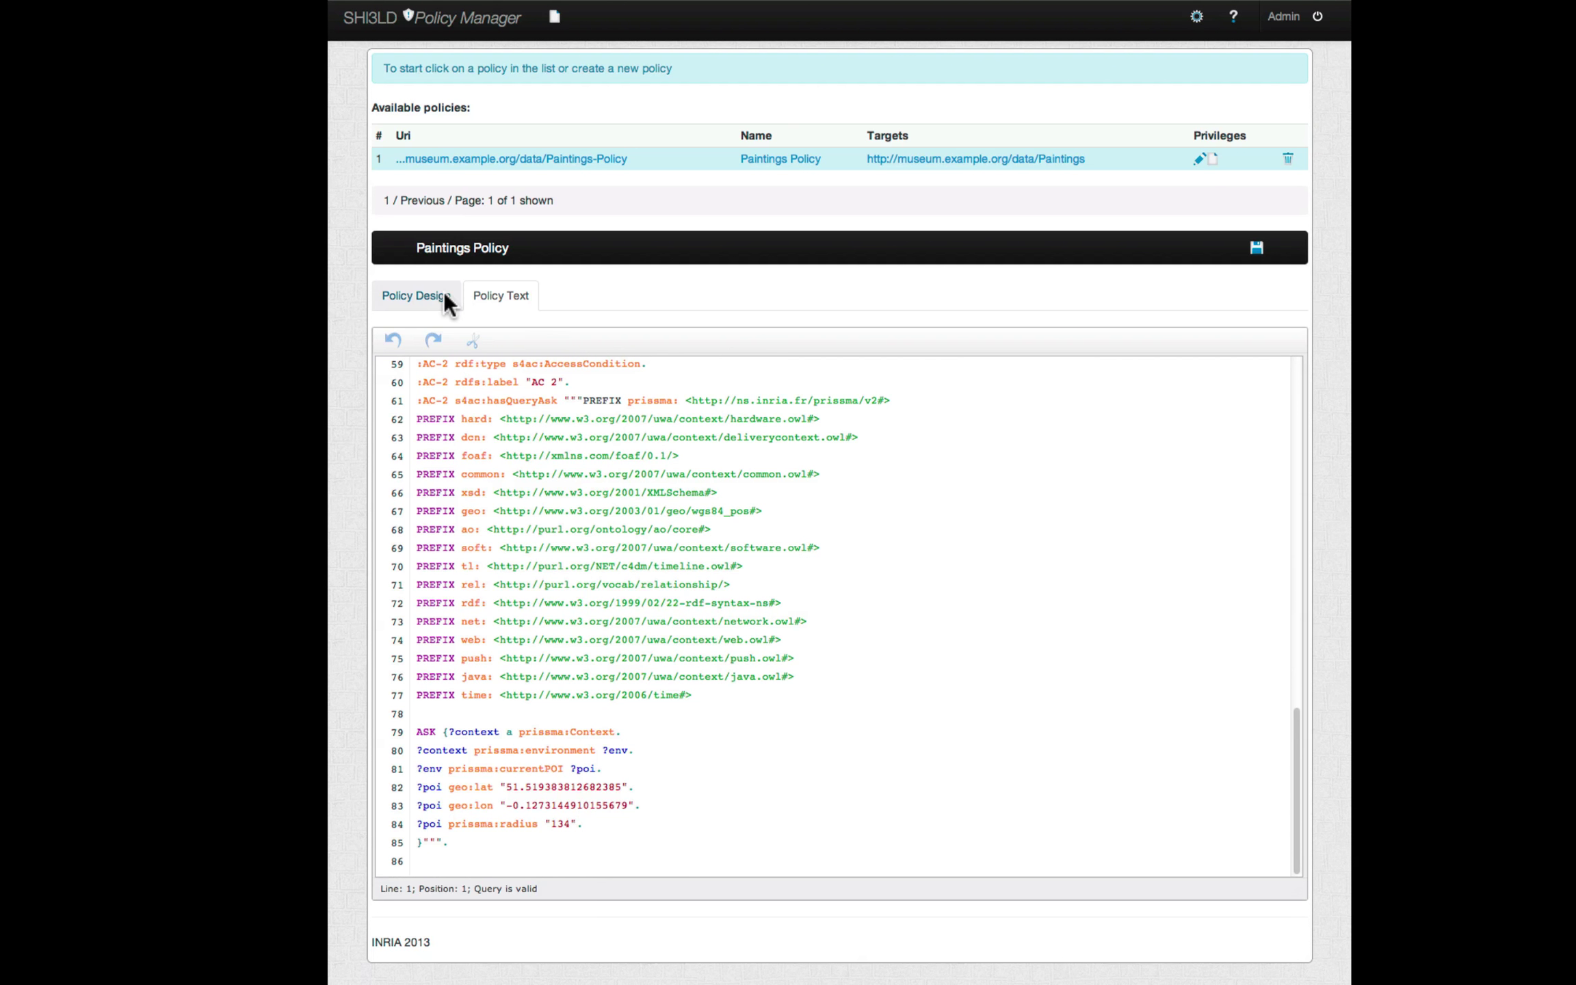
{"action": "left_click", "coordinate": [425, 295]}
{"action": "left_click", "coordinate": [414, 710]}
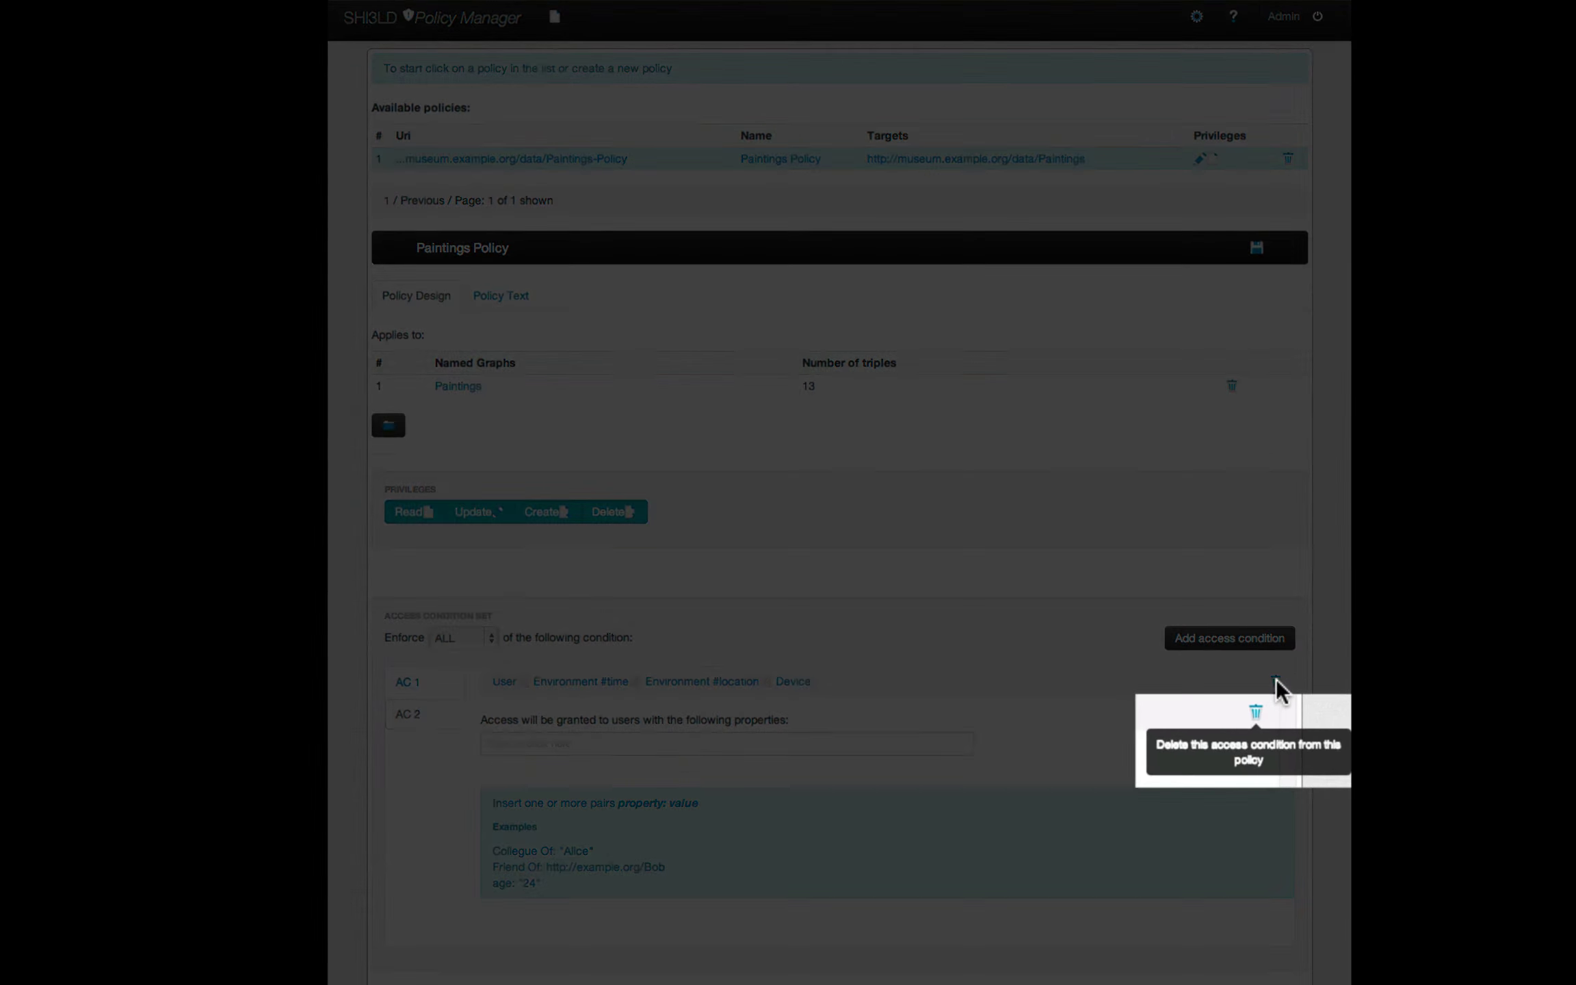
{"action": "left_click", "coordinate": [1276, 680]}
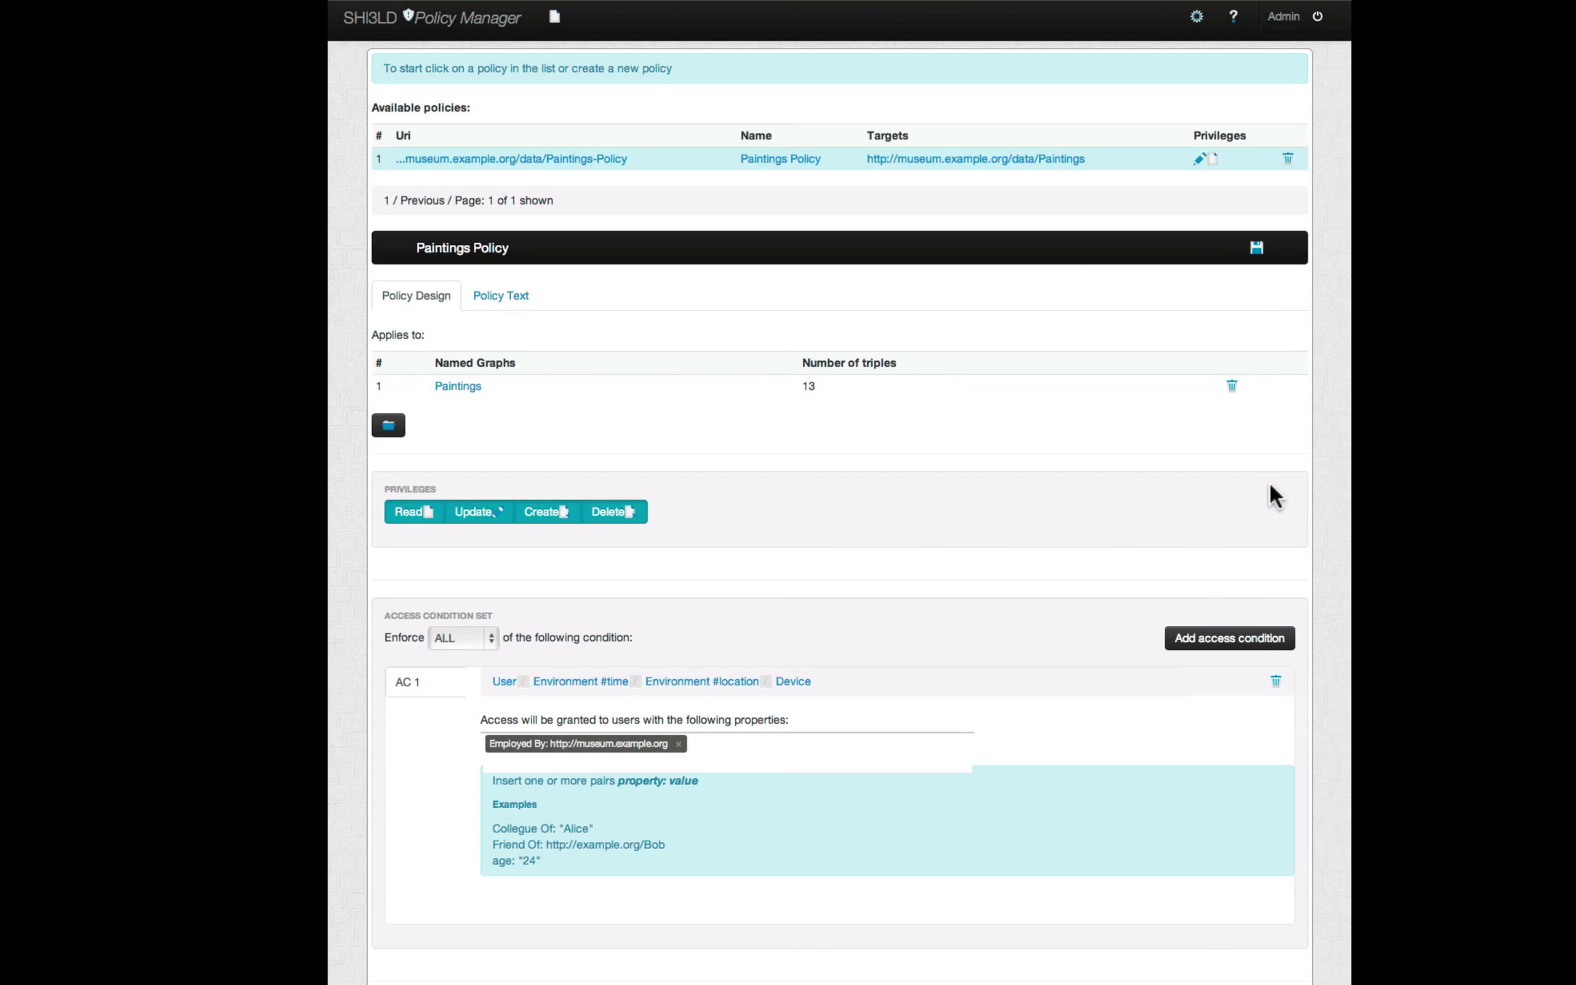